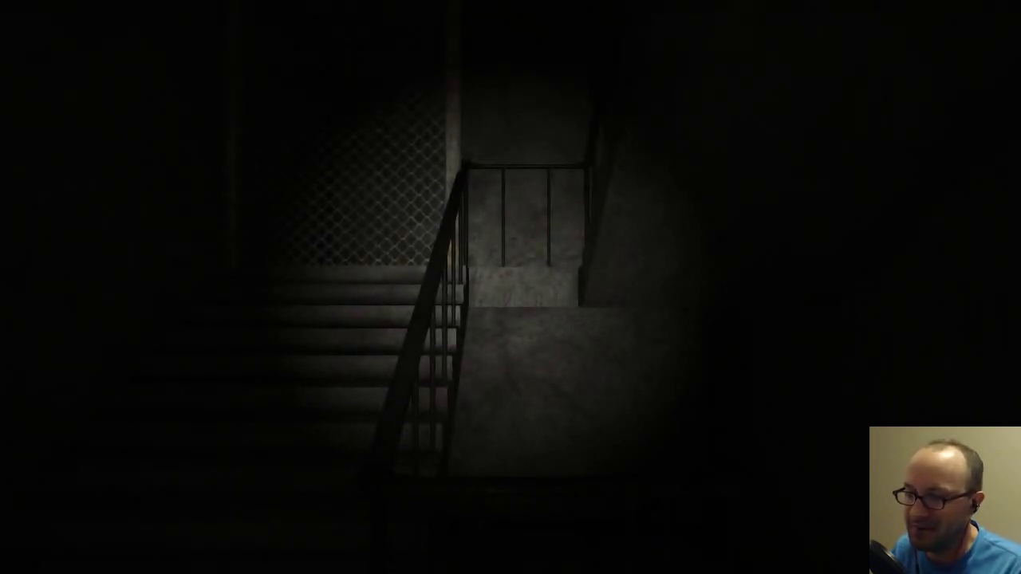
pyautogui.press('w')
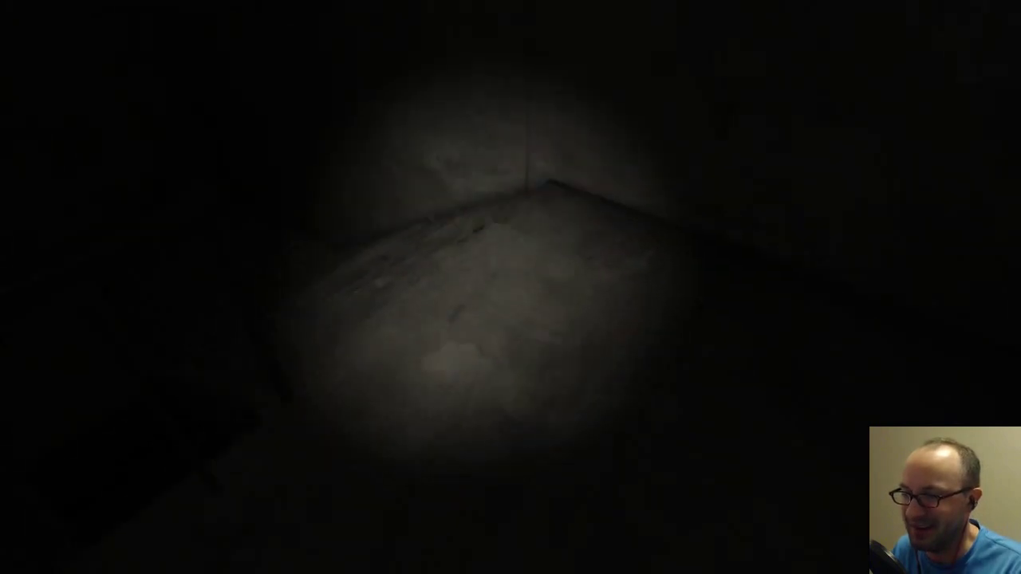
pyautogui.press('w')
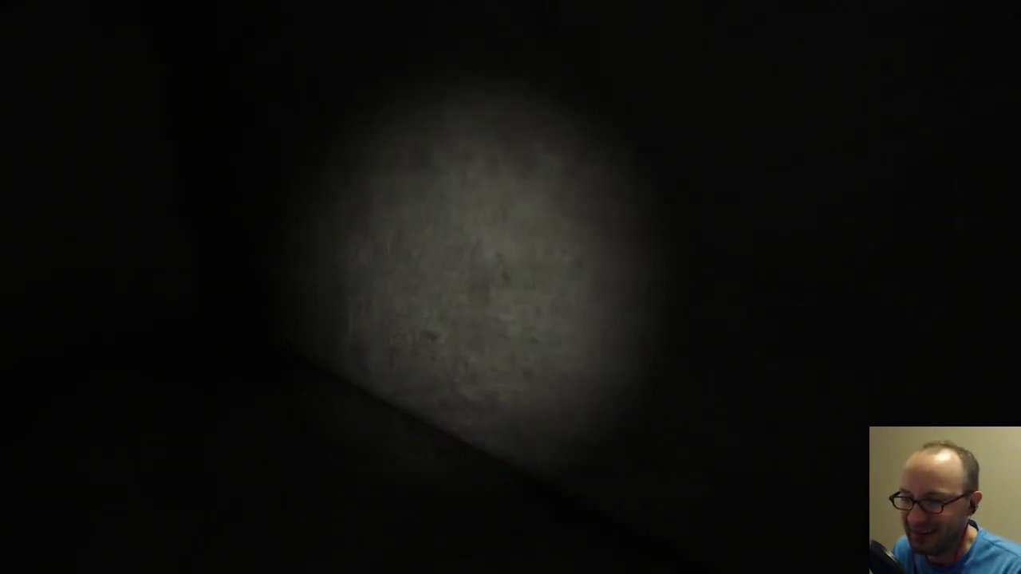
pyautogui.press('w')
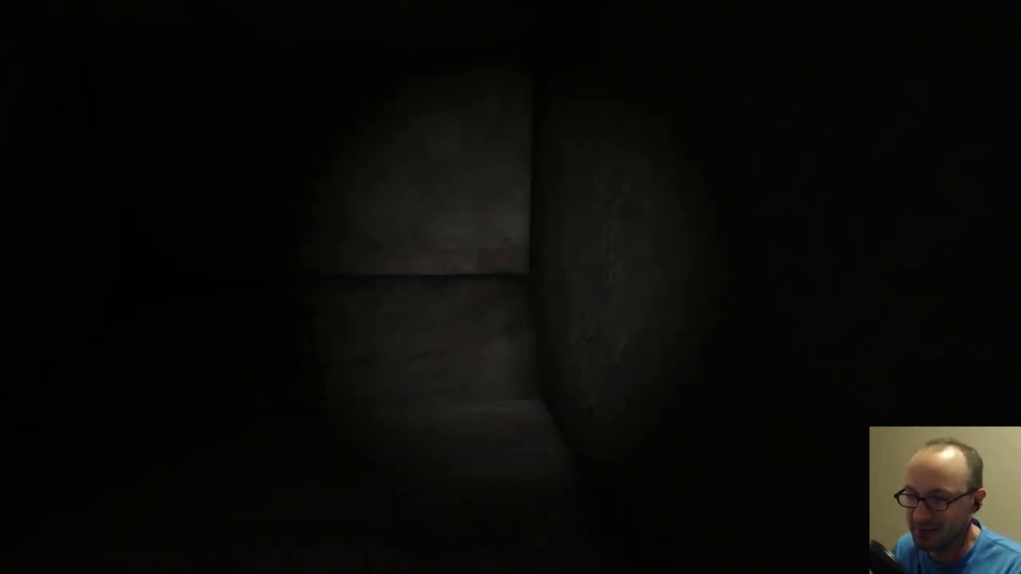
pyautogui.press('w')
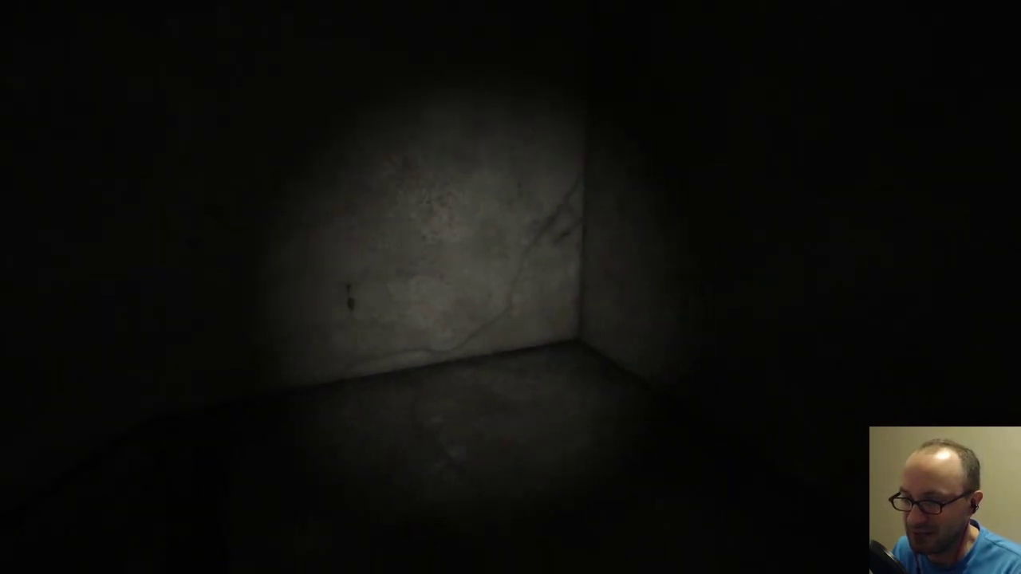
pyautogui.press('w')
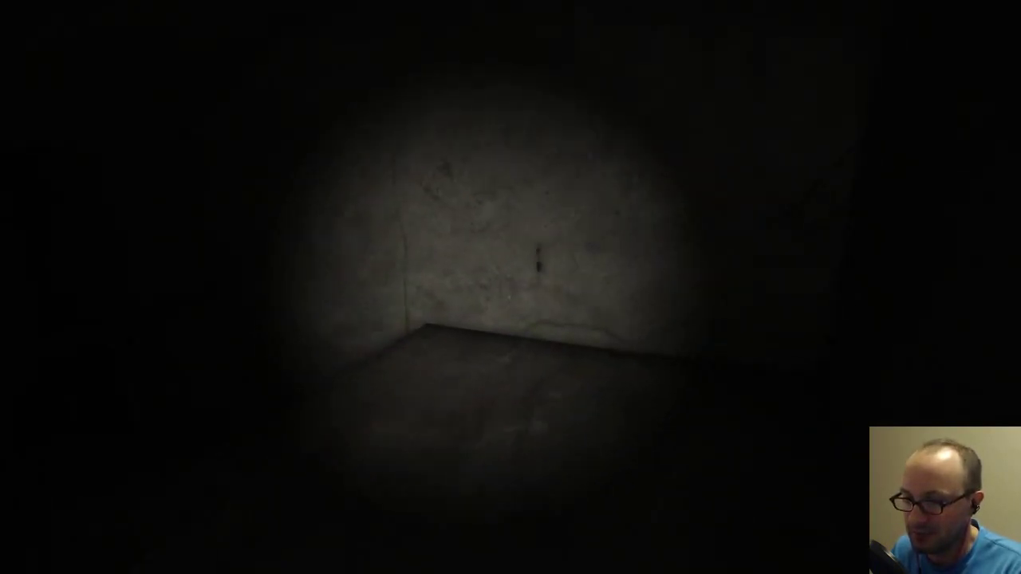
pyautogui.press('w')
pyautogui.press('w')
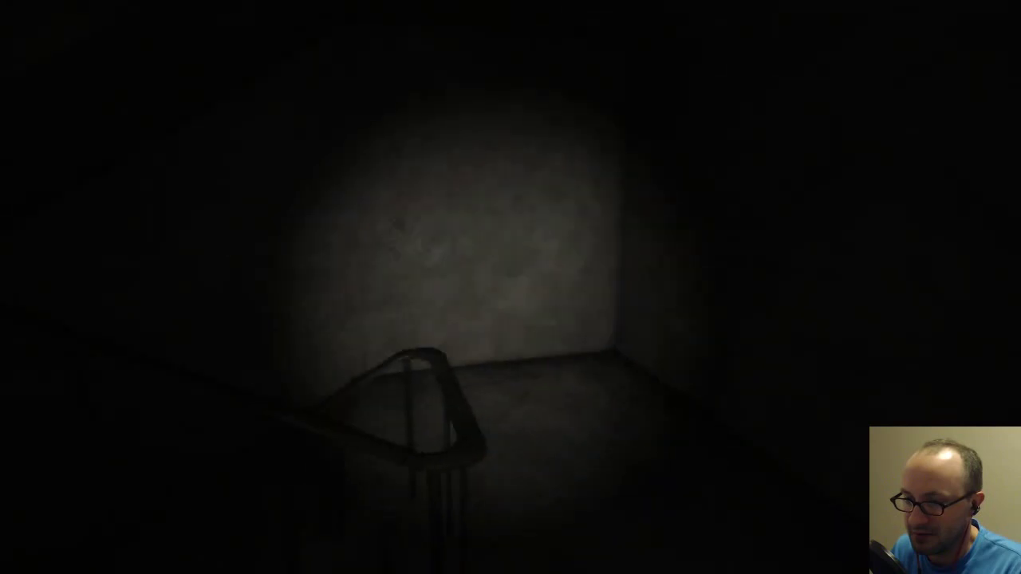
pyautogui.press('w')
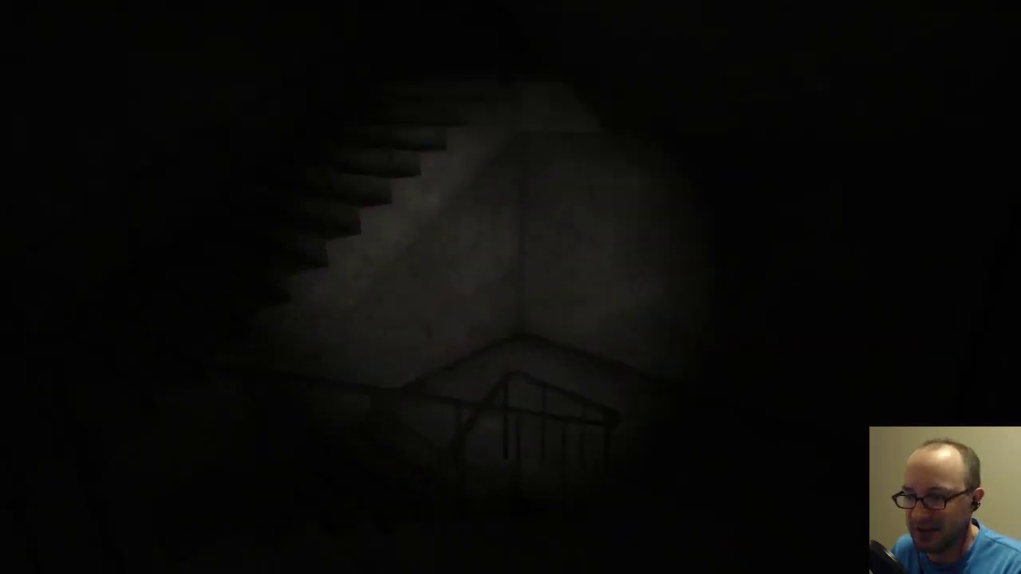
pyautogui.press('w')
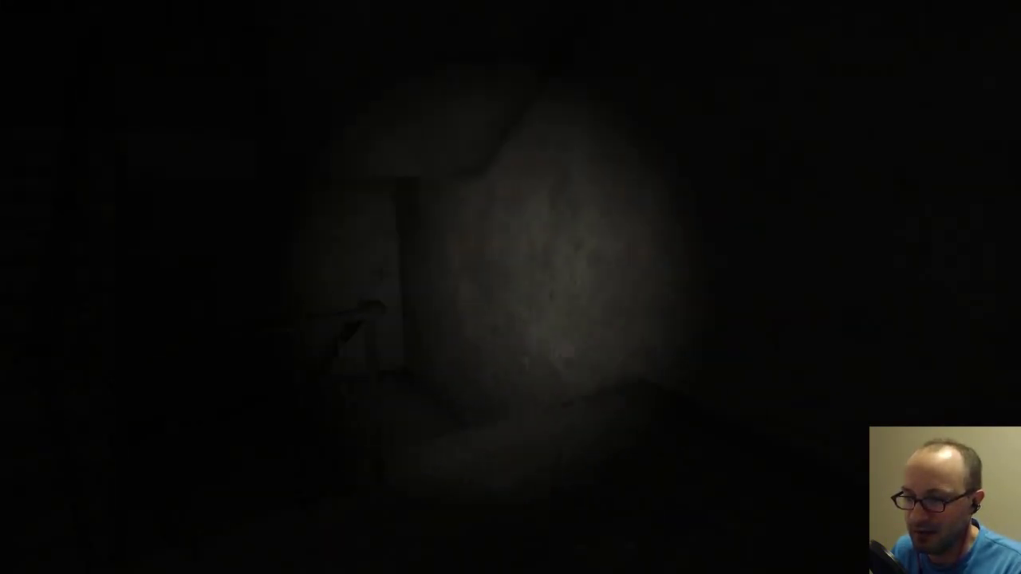
pyautogui.press('w')
pyautogui.press('w')
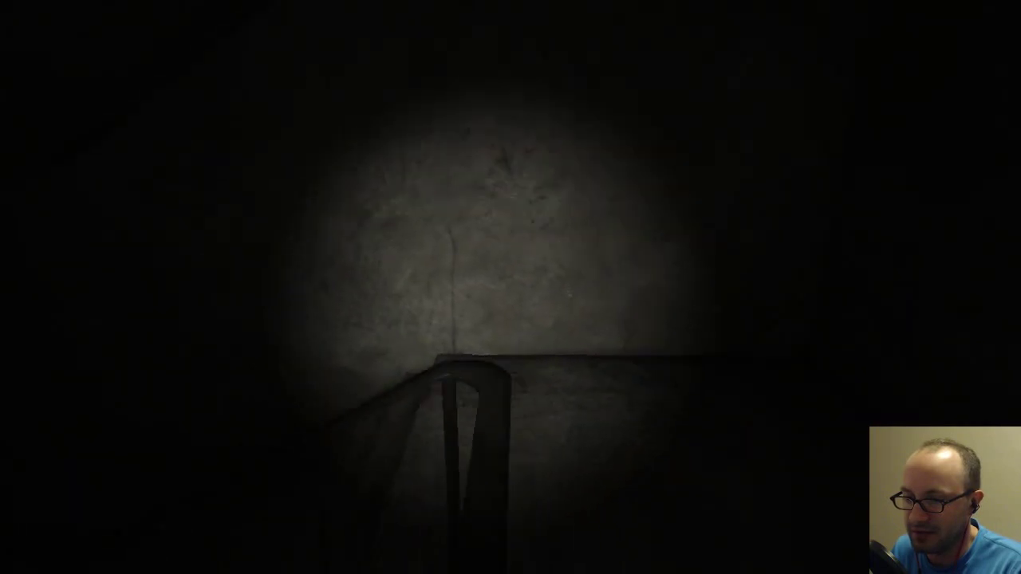
pyautogui.press('w')
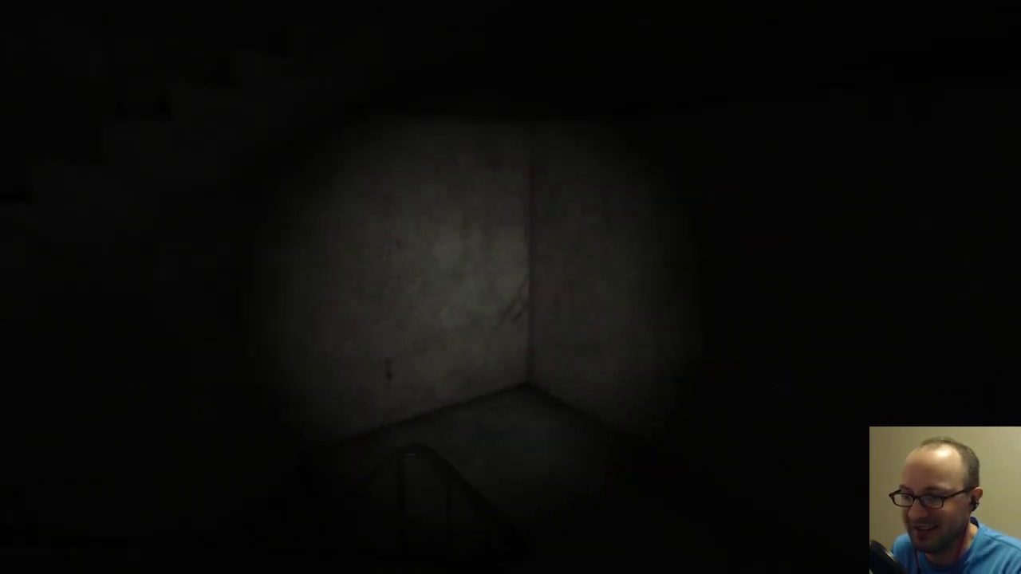
pyautogui.press('w')
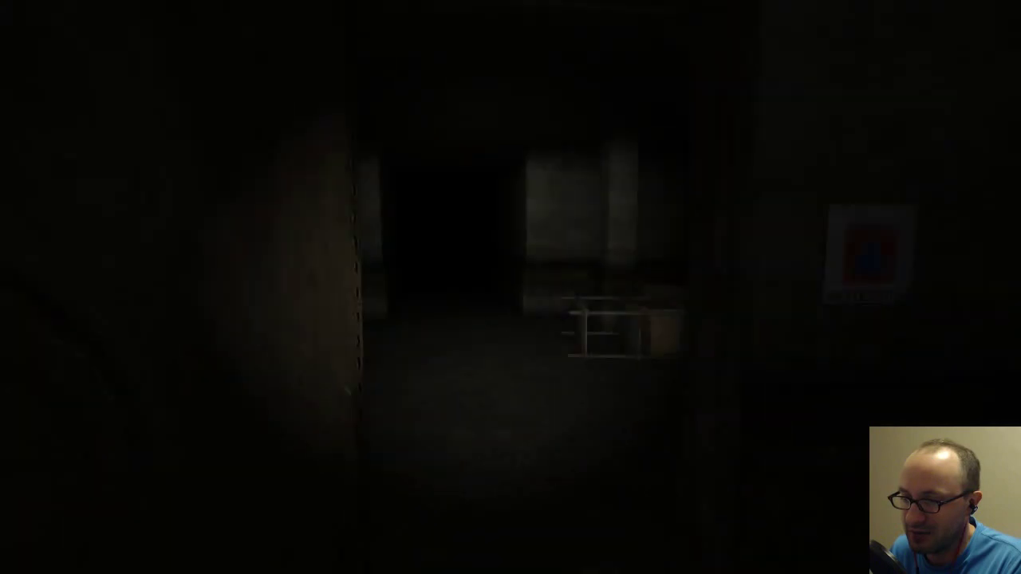
pyautogui.press('w')
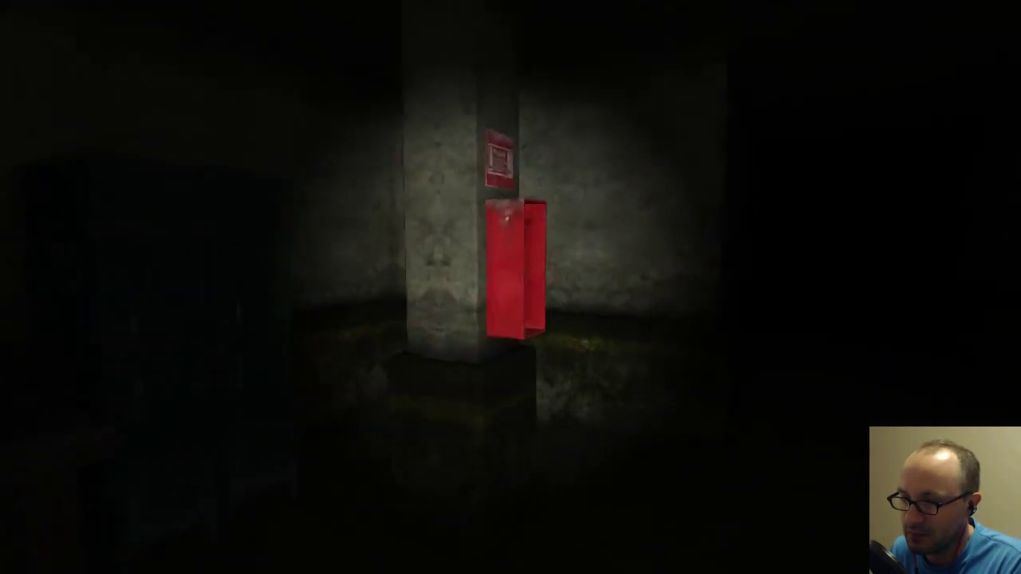
pyautogui.press('w')
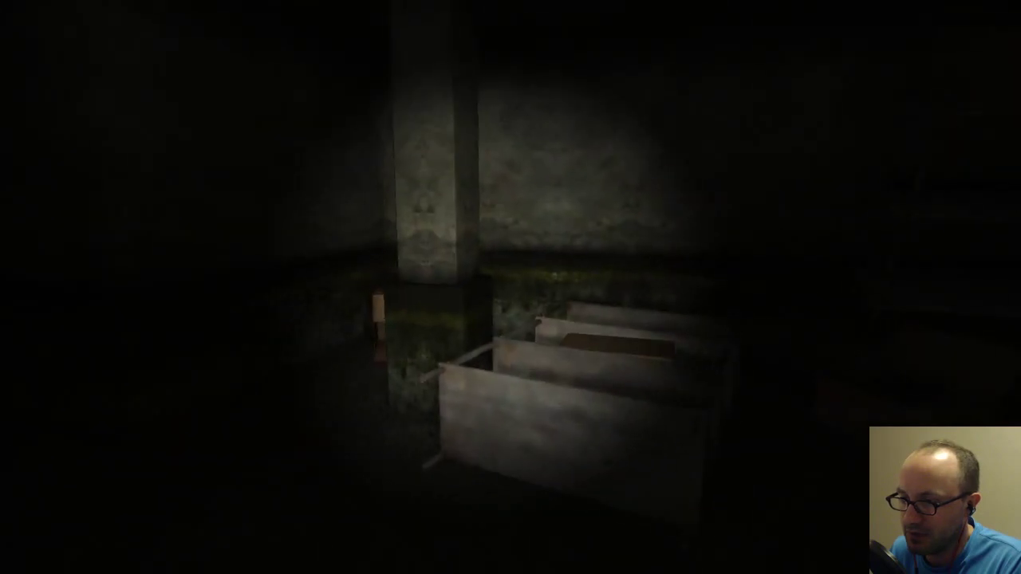
pyautogui.press('w')
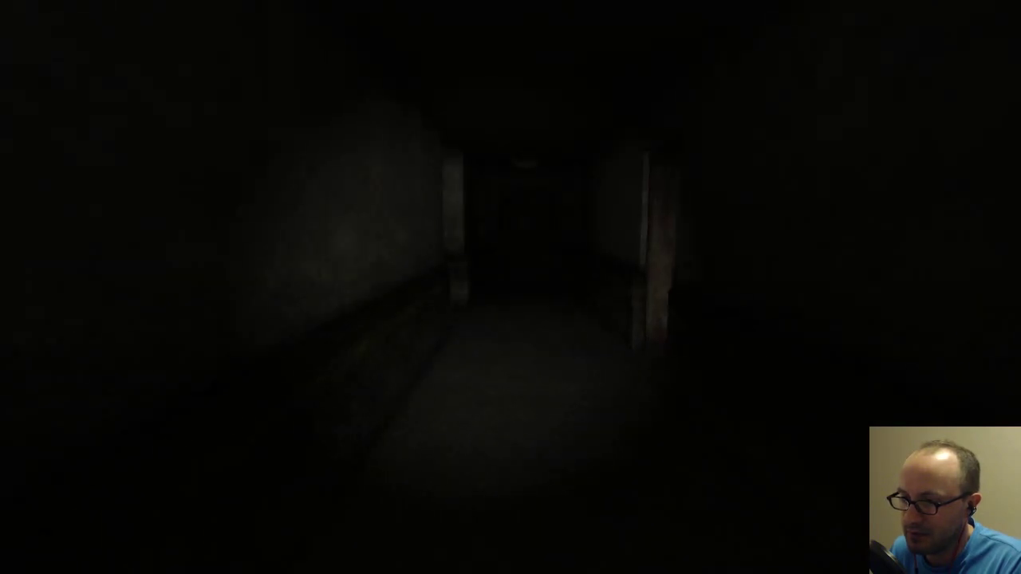
pyautogui.press('w')
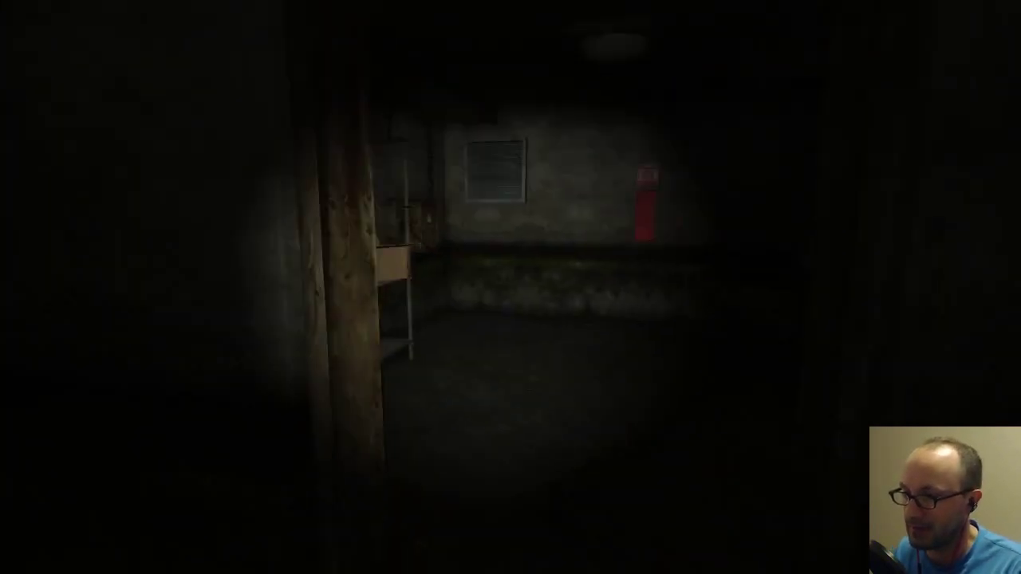
pyautogui.press('w')
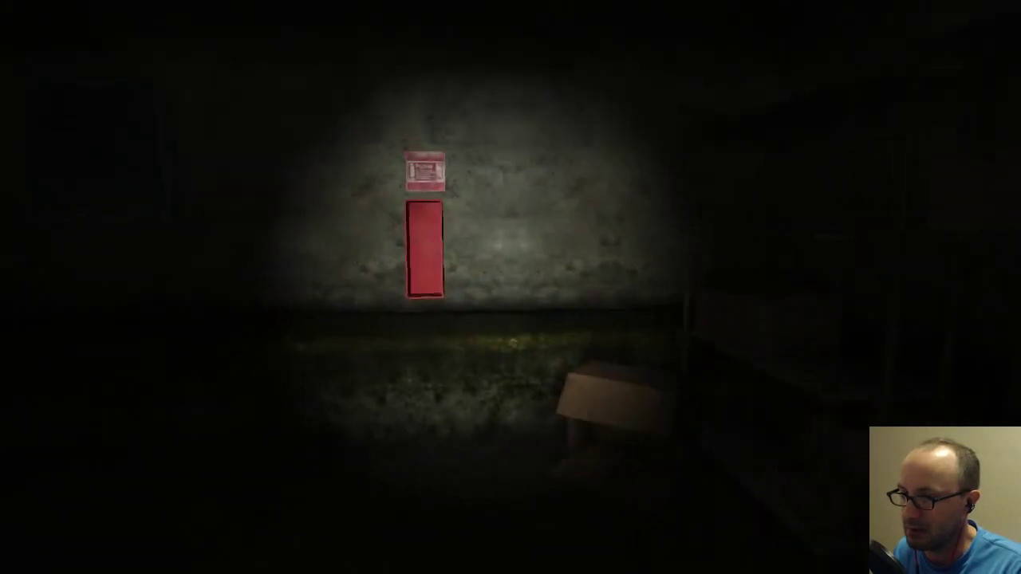
pyautogui.press('w')
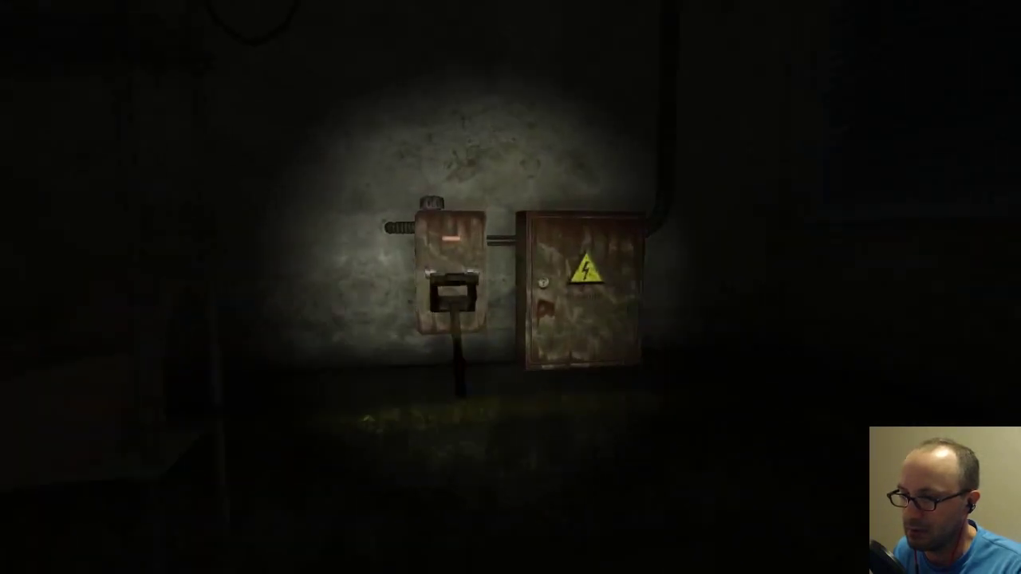
pyautogui.press('w')
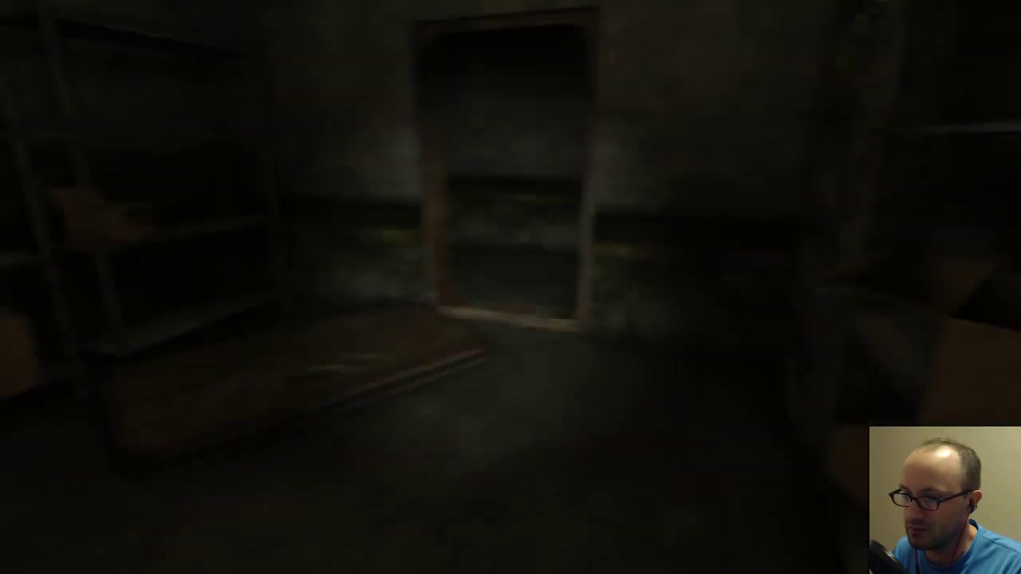
pyautogui.press('w')
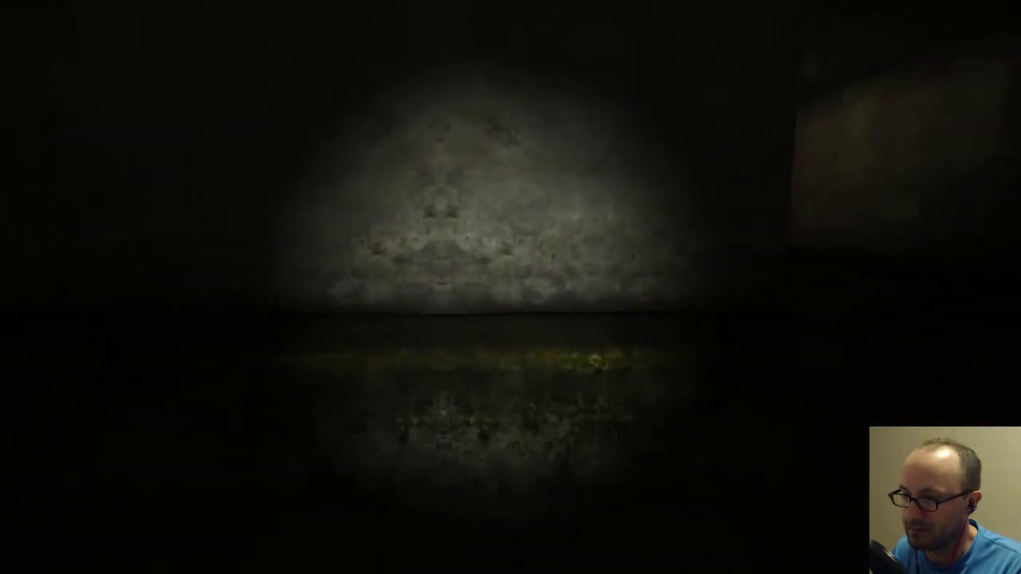
pyautogui.press('w')
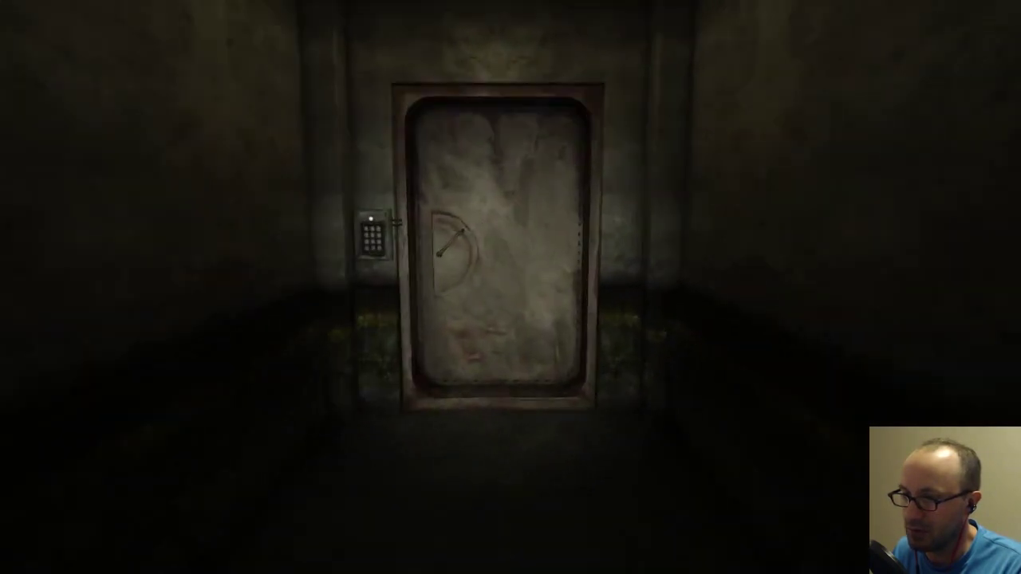
pyautogui.press('w')
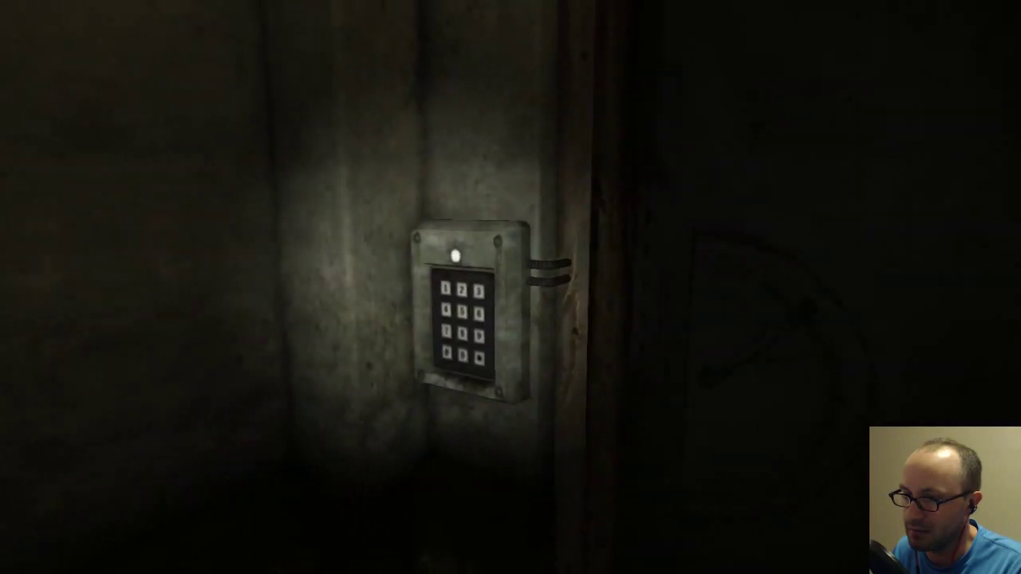
pyautogui.press('w')
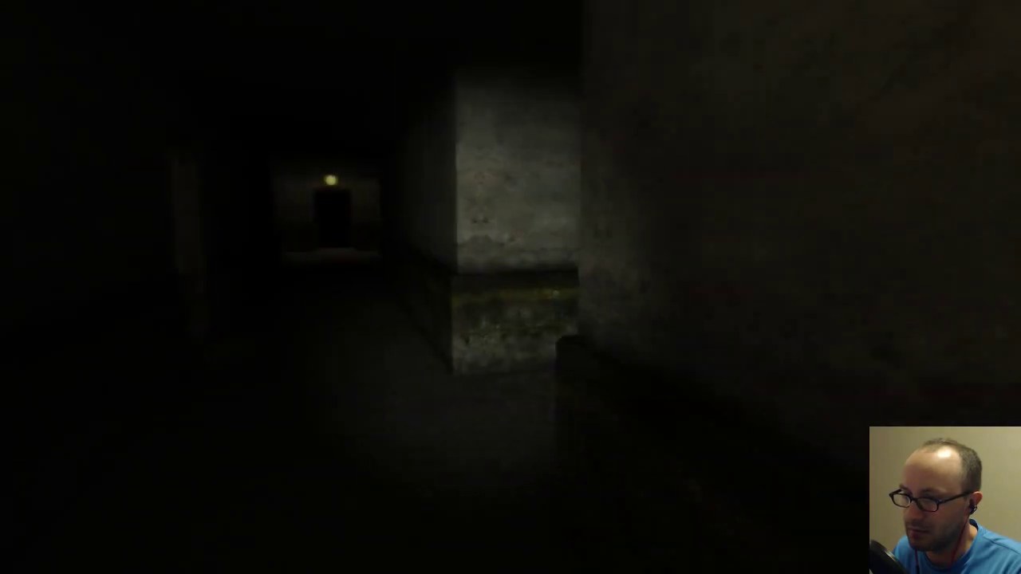
pyautogui.press('w')
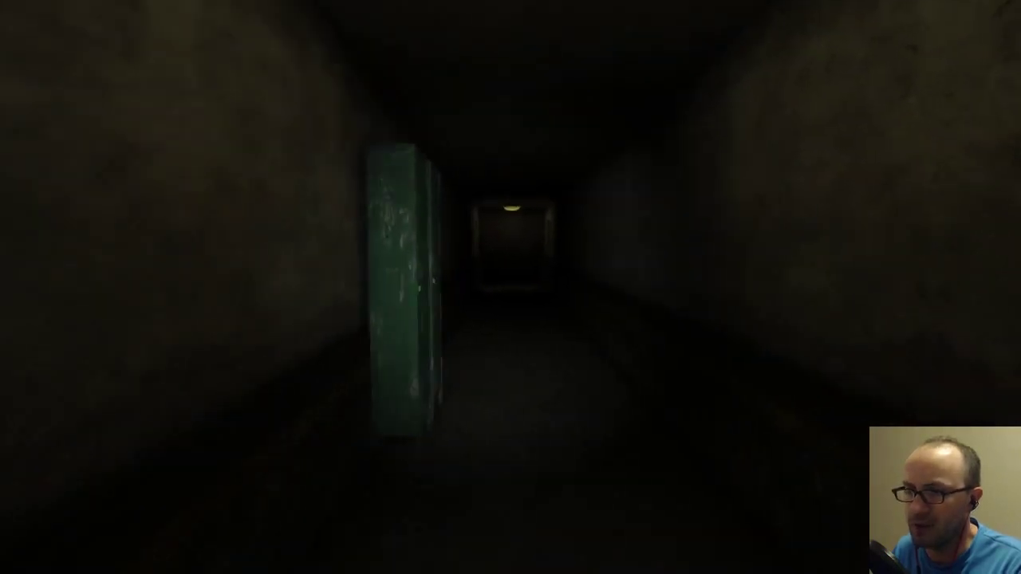
pyautogui.press('w')
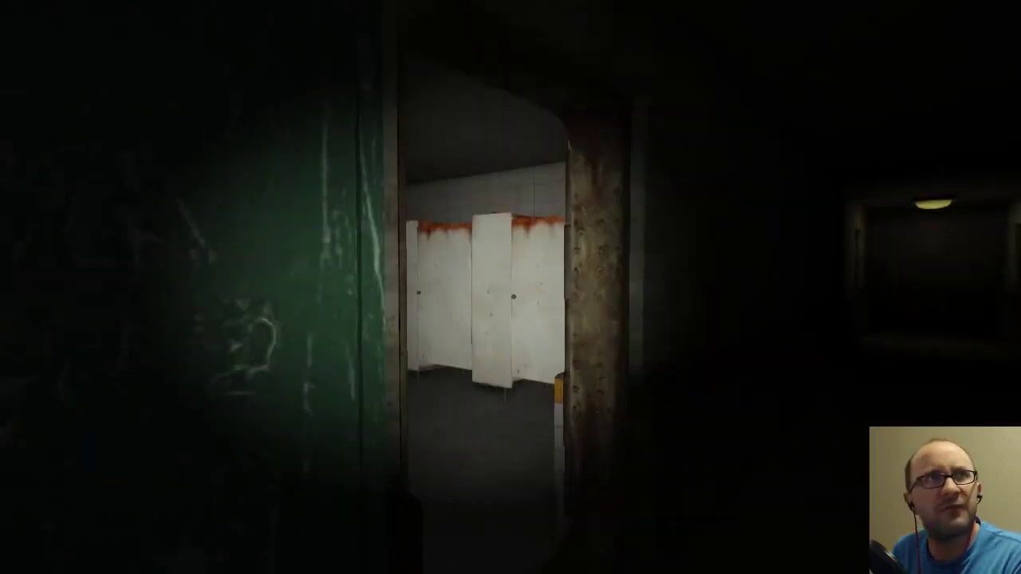
pyautogui.press('w')
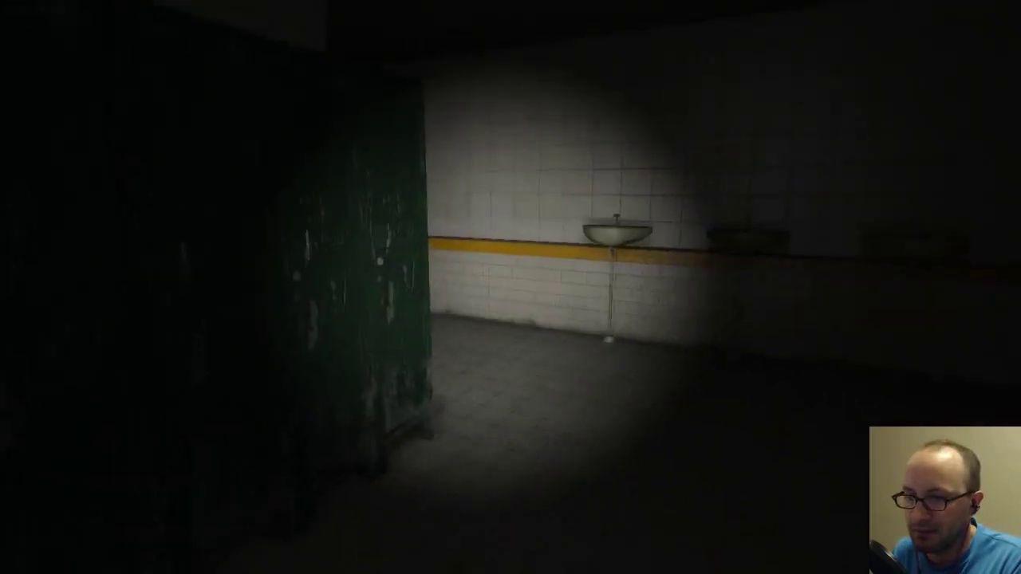
pyautogui.press('w')
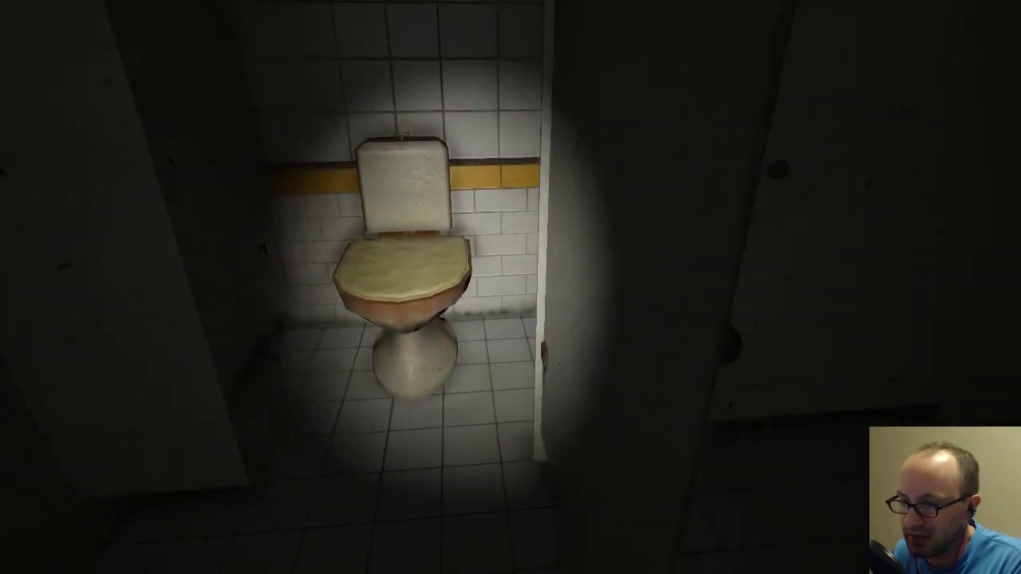
pyautogui.press('w')
pyautogui.press('w')
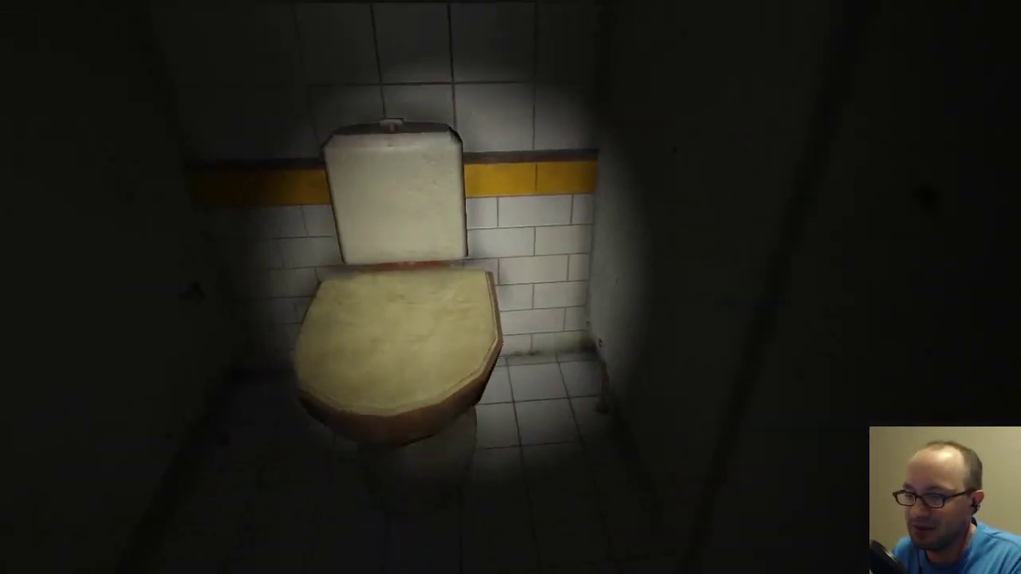
pyautogui.press('w')
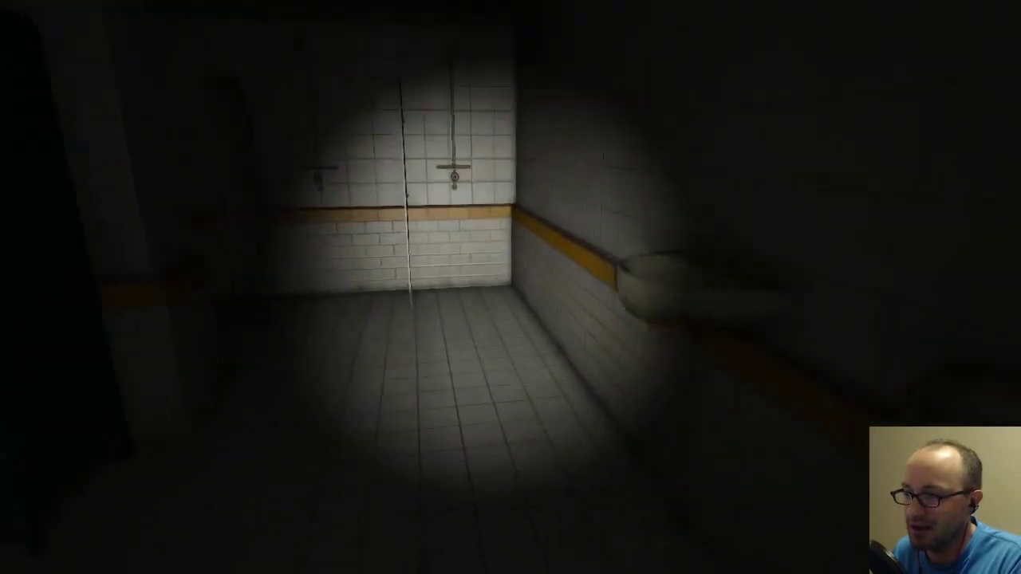
pyautogui.press('w')
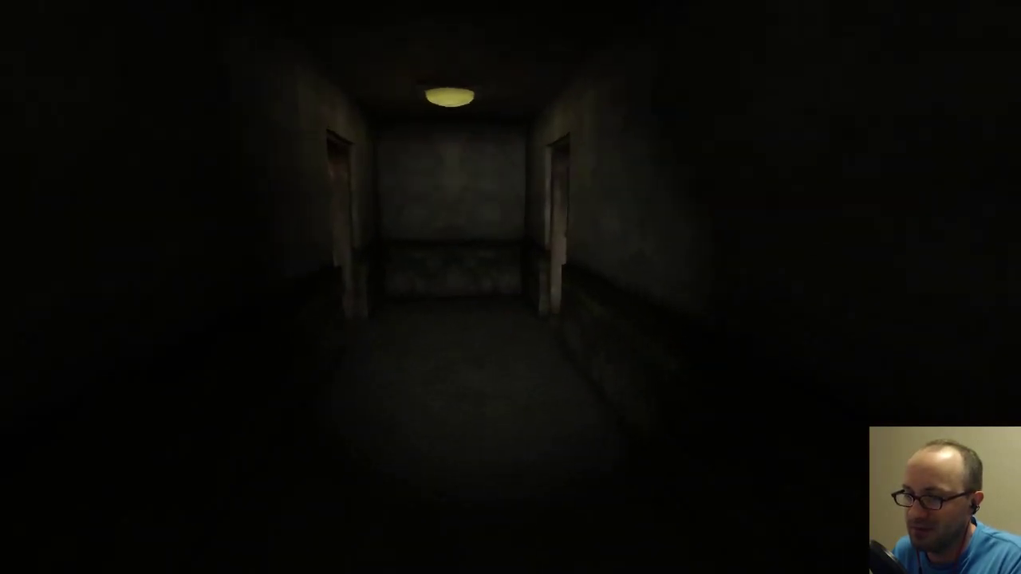
pyautogui.press('w')
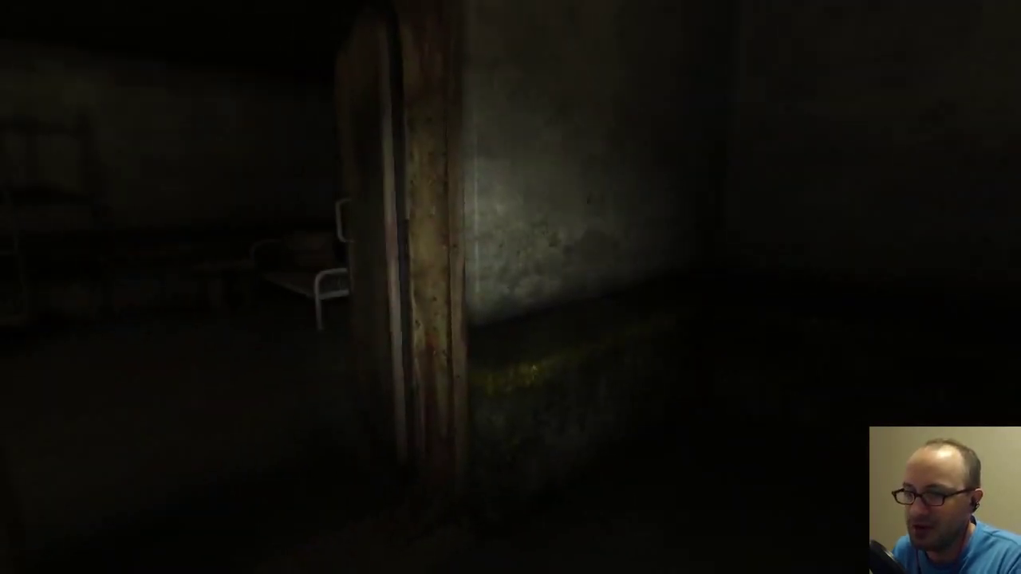
pyautogui.press('w')
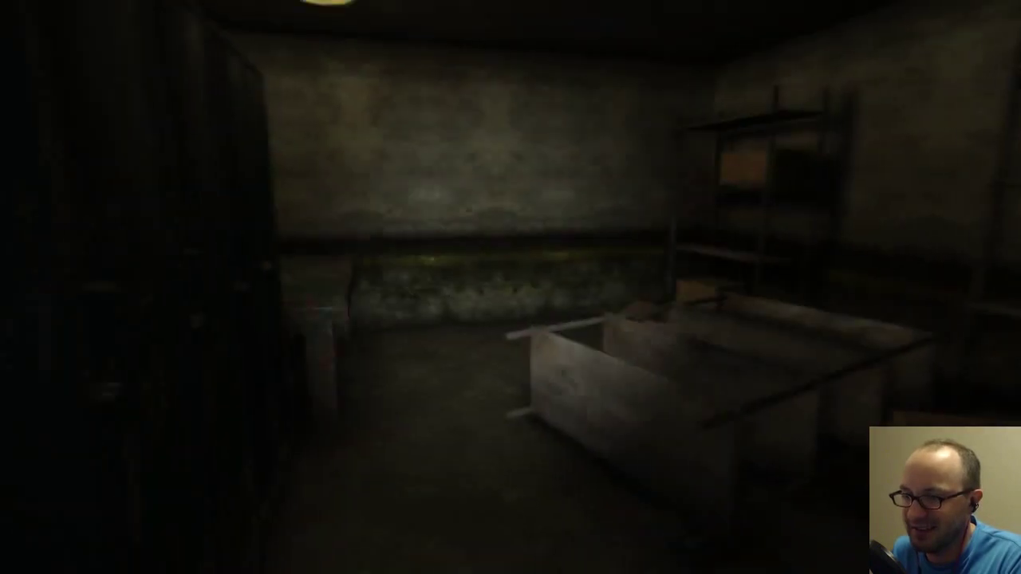
pyautogui.press('w')
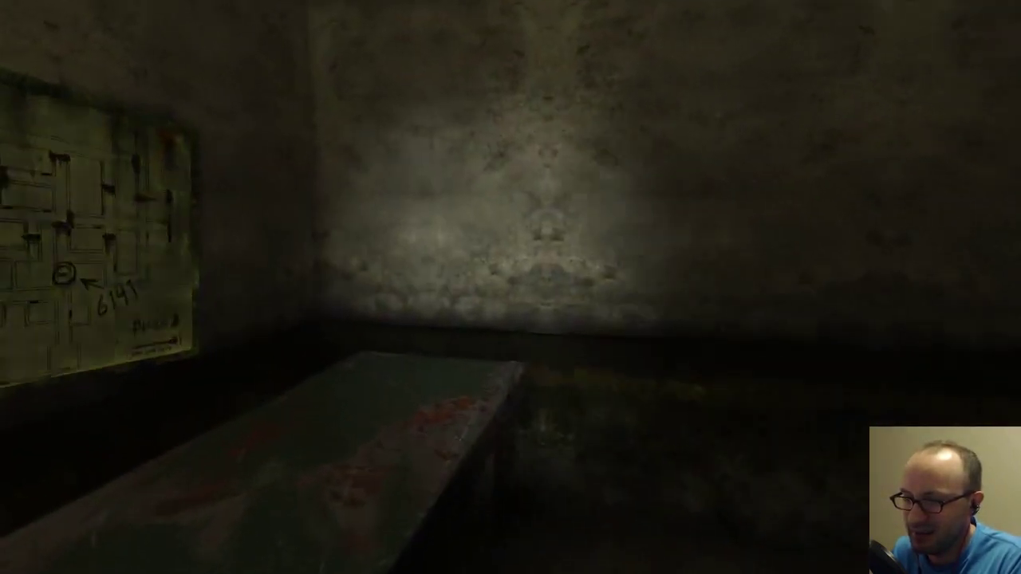
pyautogui.press('w')
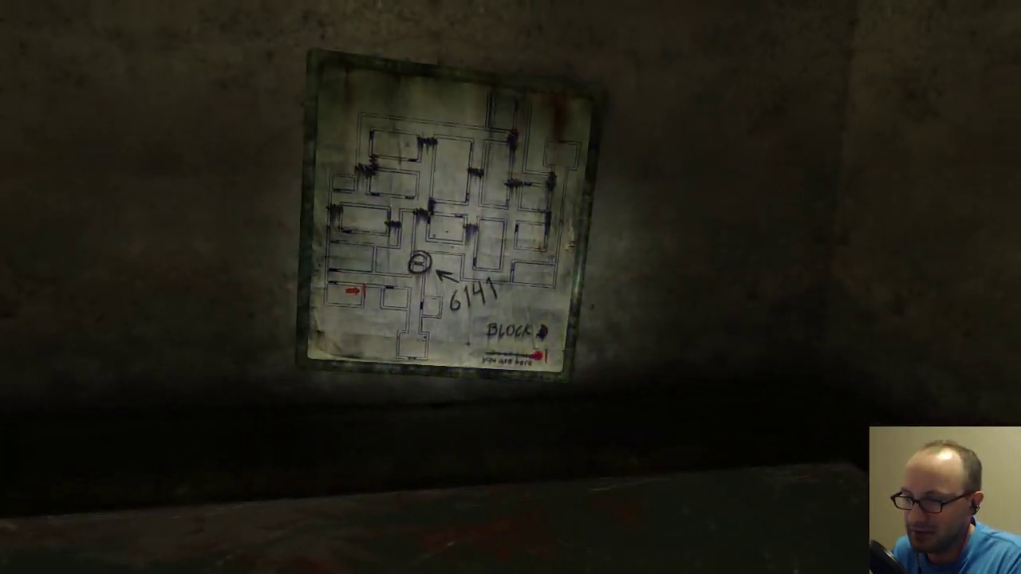
pyautogui.press('w')
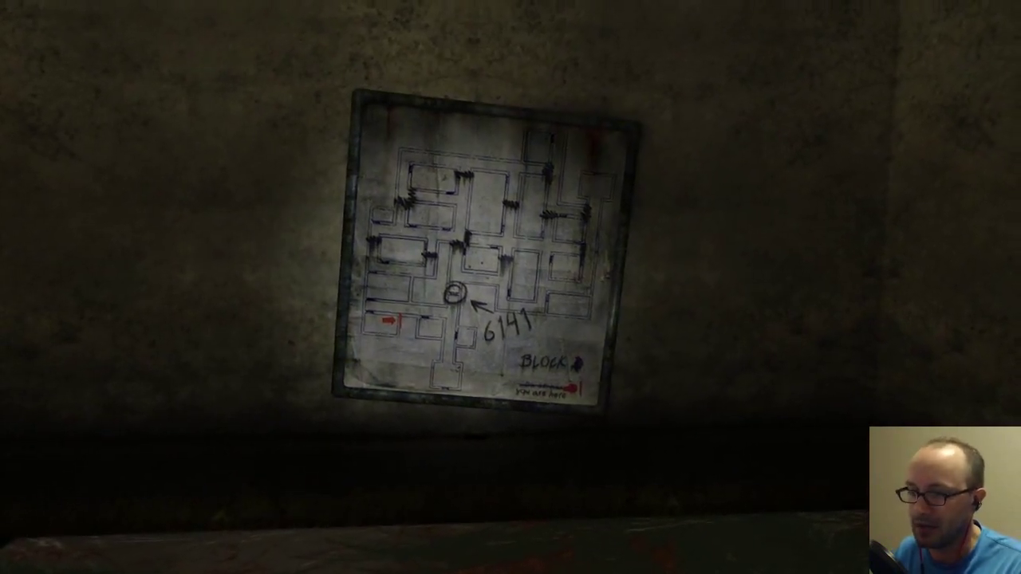
pyautogui.press('f')
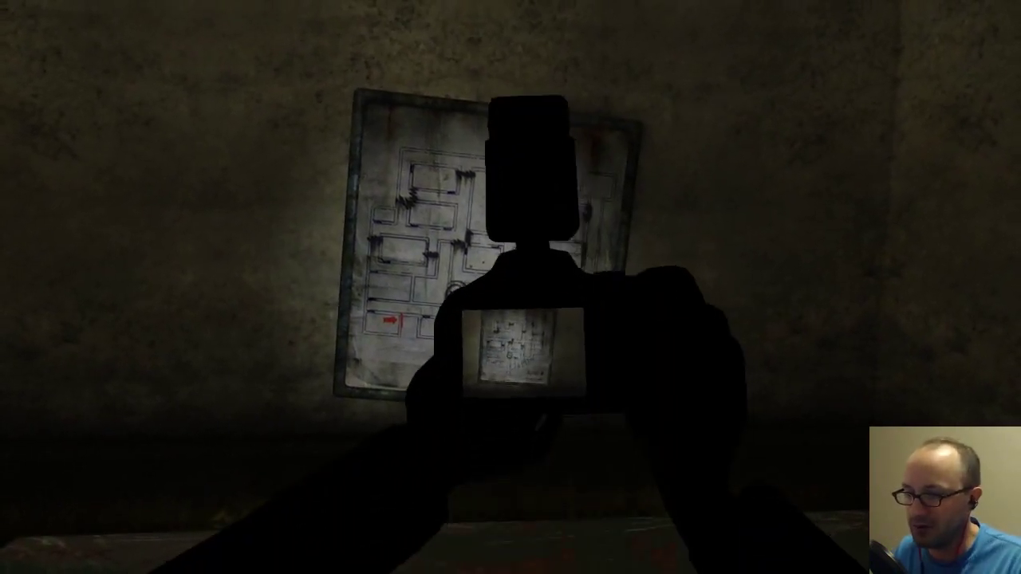
pyautogui.click(510, 287)
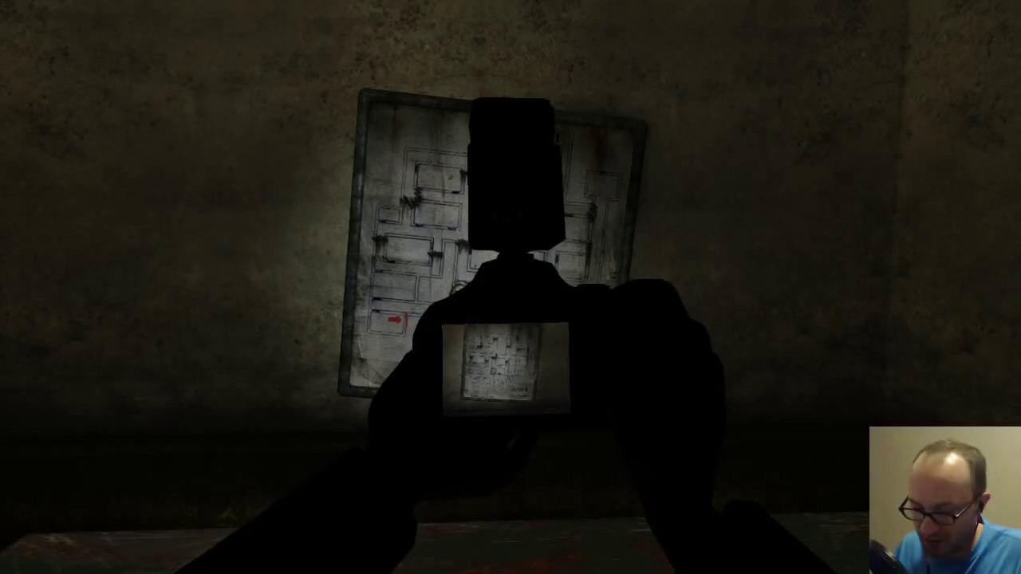
pyautogui.press('f')
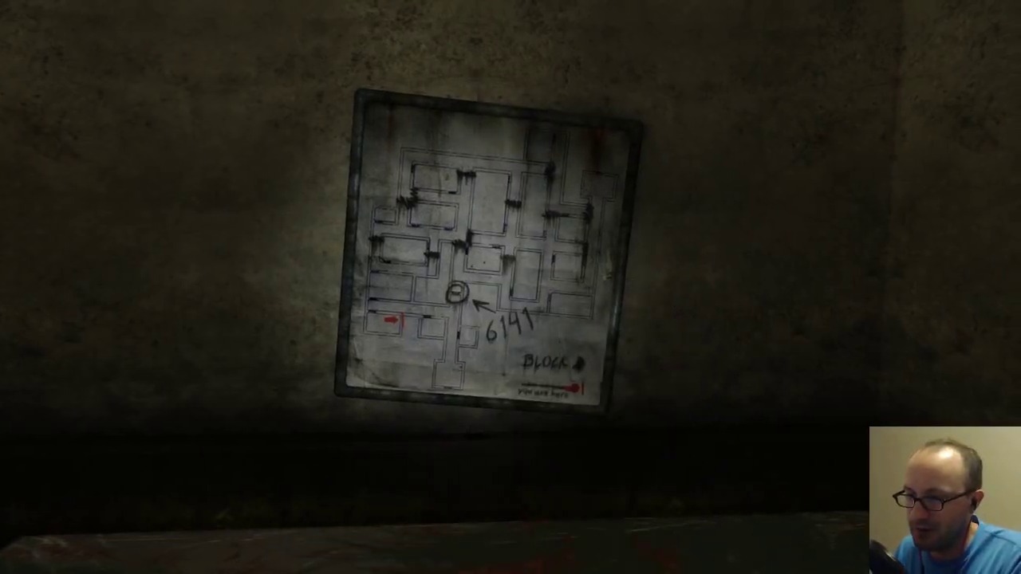
pyautogui.press('w')
pyautogui.press('w')
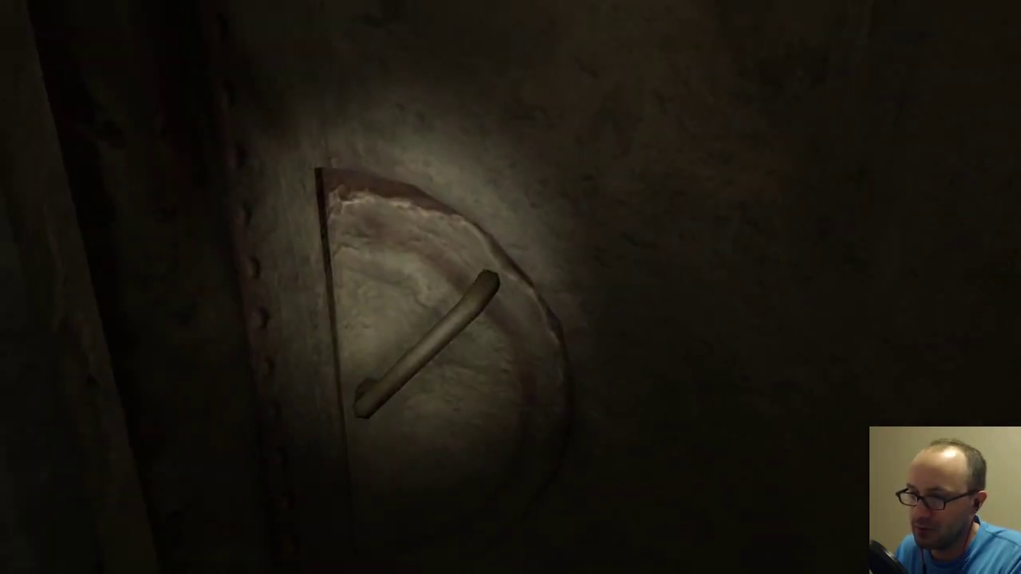
pyautogui.press('w')
pyautogui.press('w')
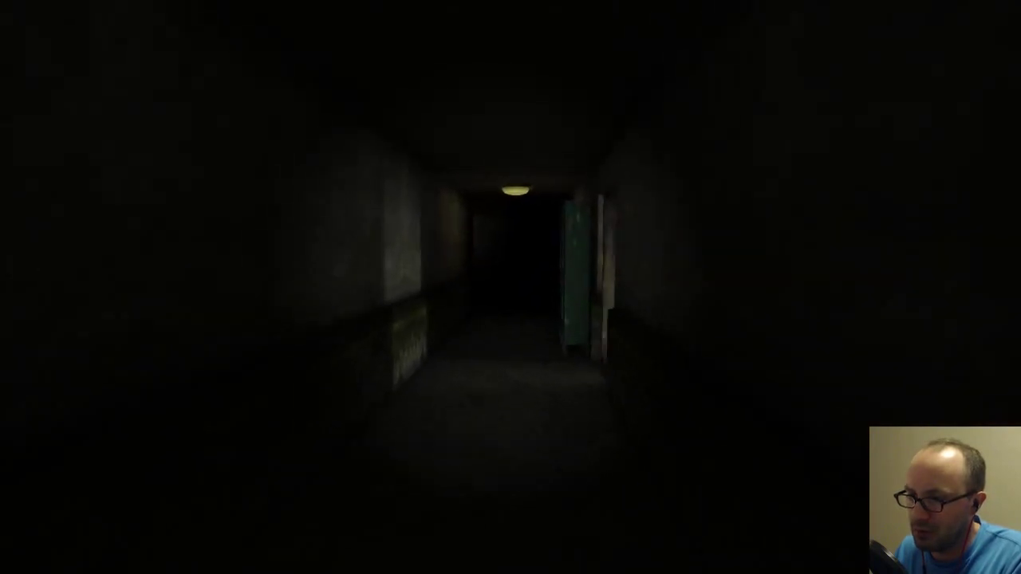
pyautogui.press('w')
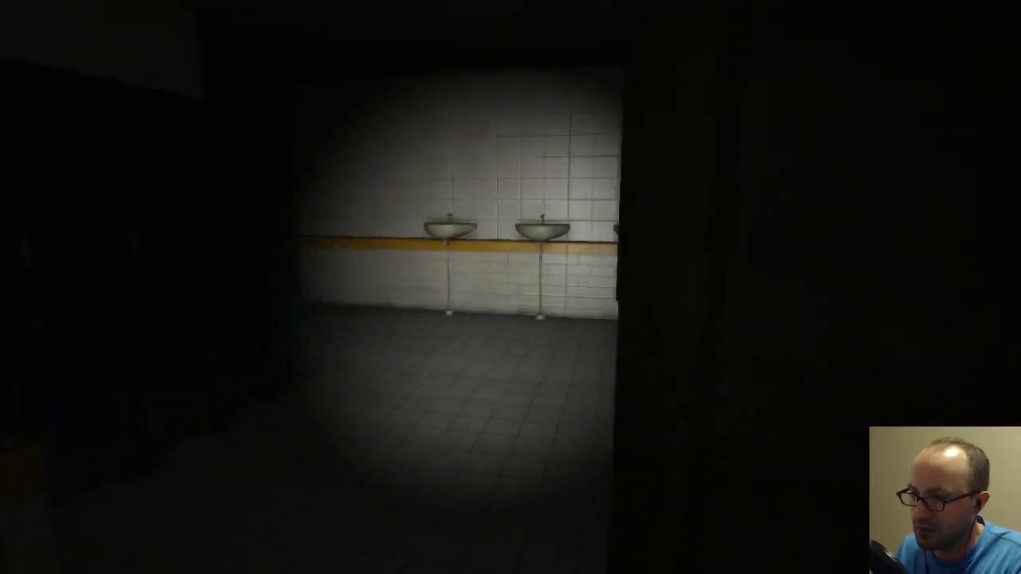
pyautogui.press('w')
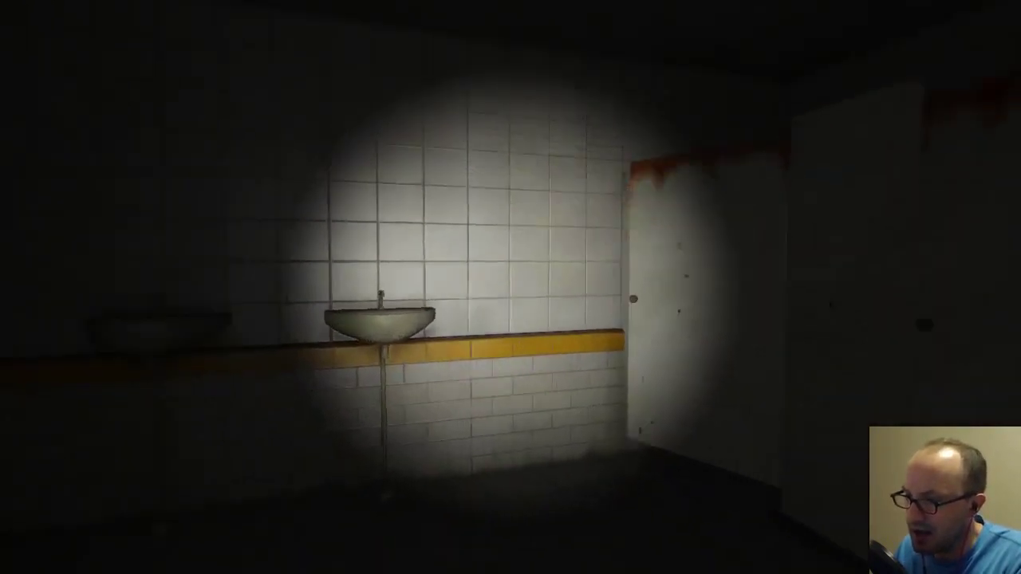
pyautogui.press('w')
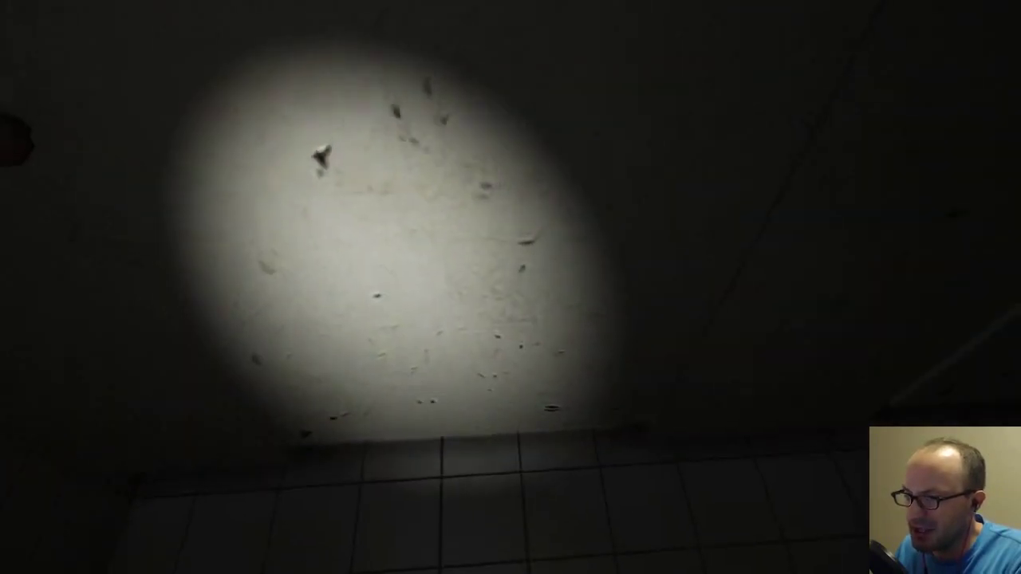
pyautogui.press('w')
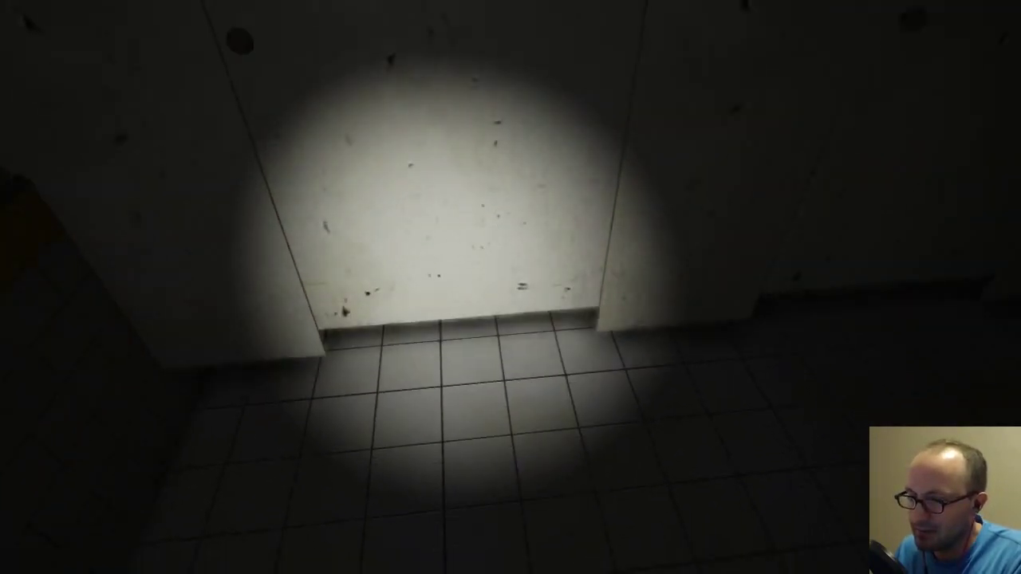
pyautogui.press('w')
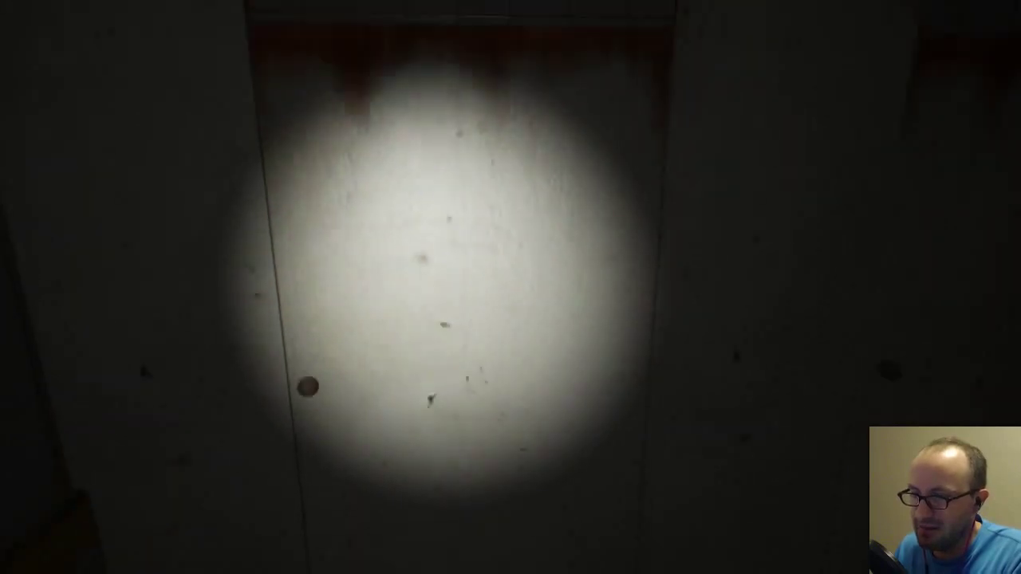
pyautogui.press('w')
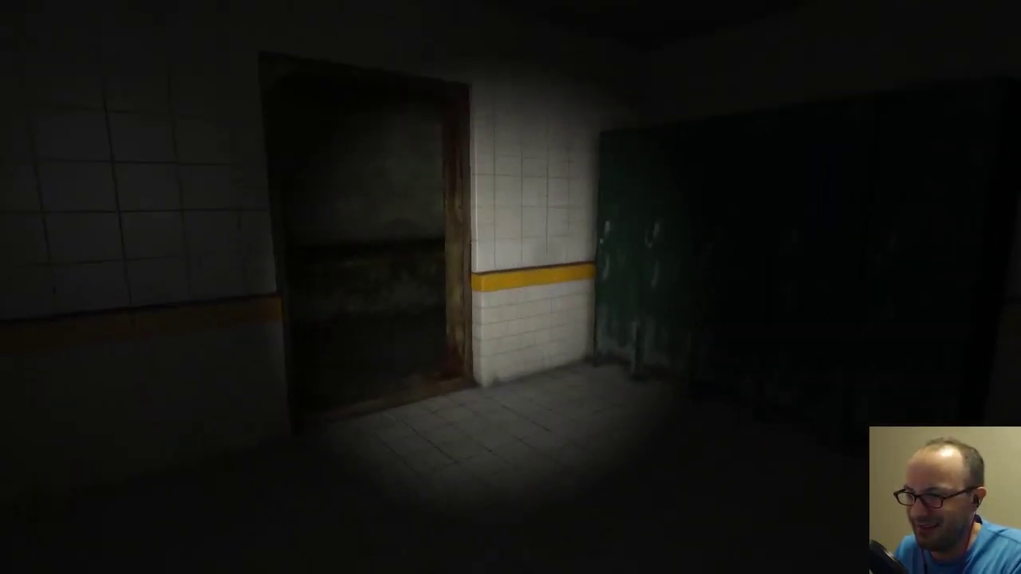
pyautogui.press('w')
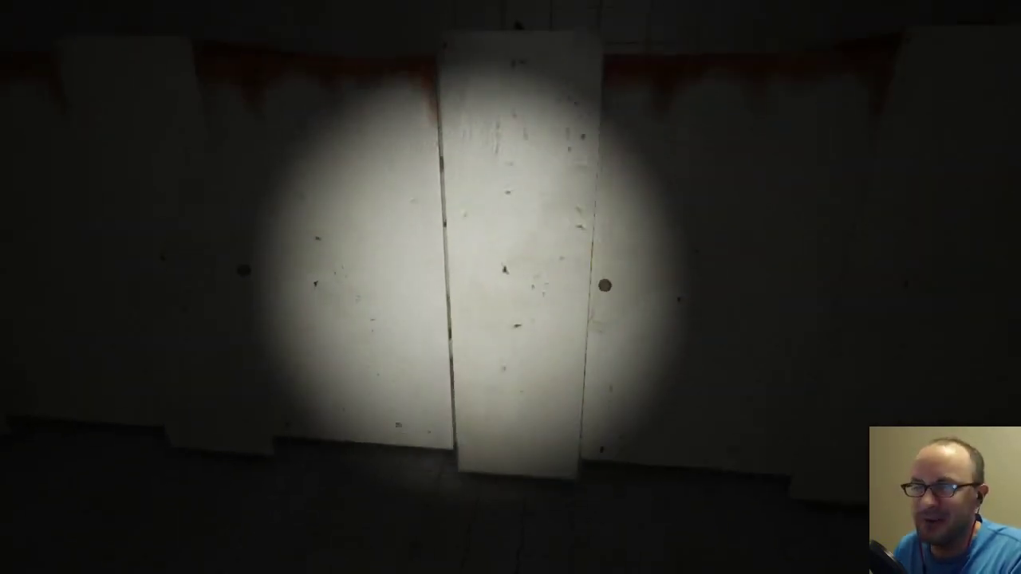
pyautogui.press('w')
pyautogui.press('w')
pyautogui.press('w')
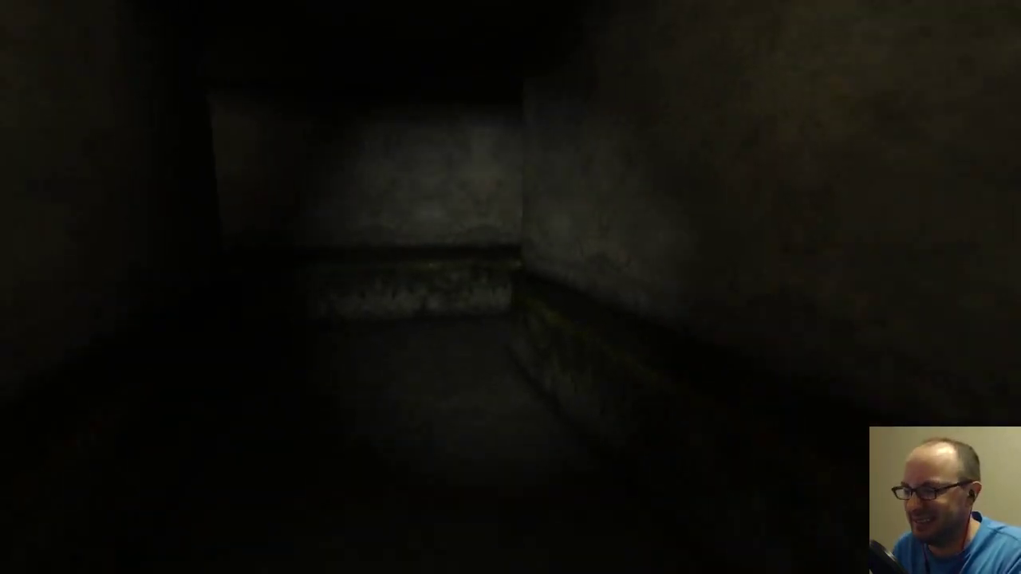
pyautogui.press('w')
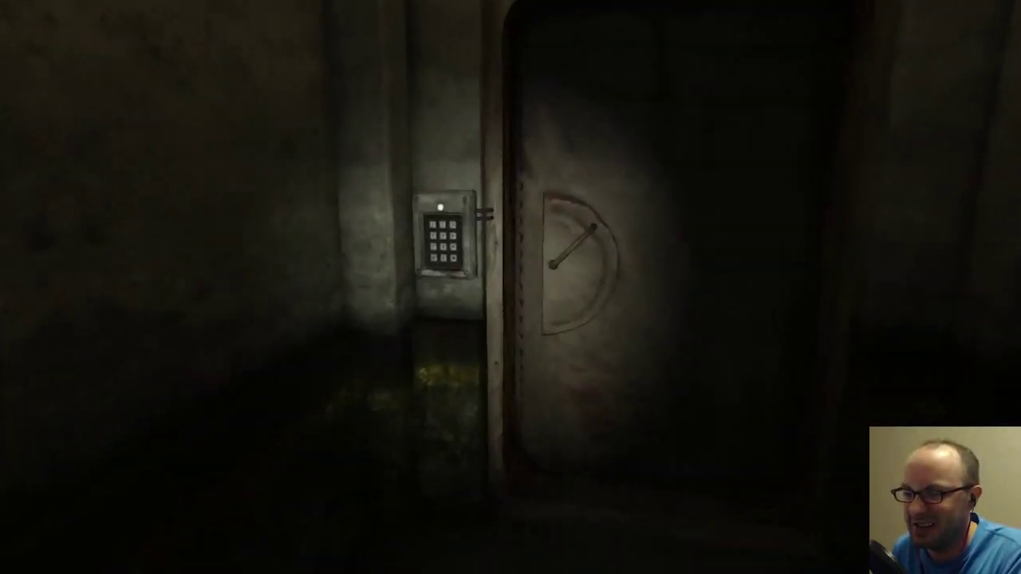
pyautogui.press('w')
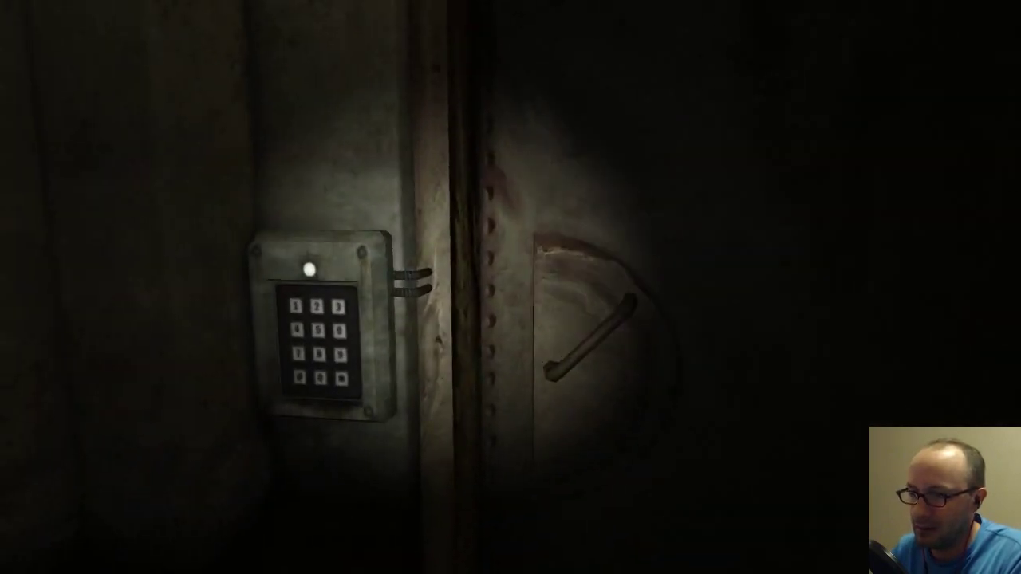
pyautogui.press('s')
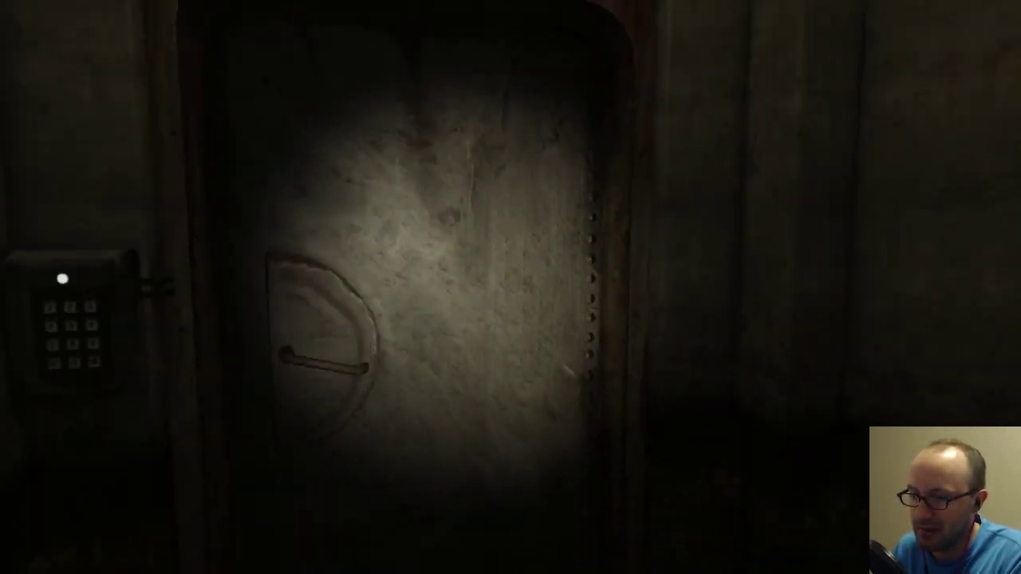
pyautogui.press('a')
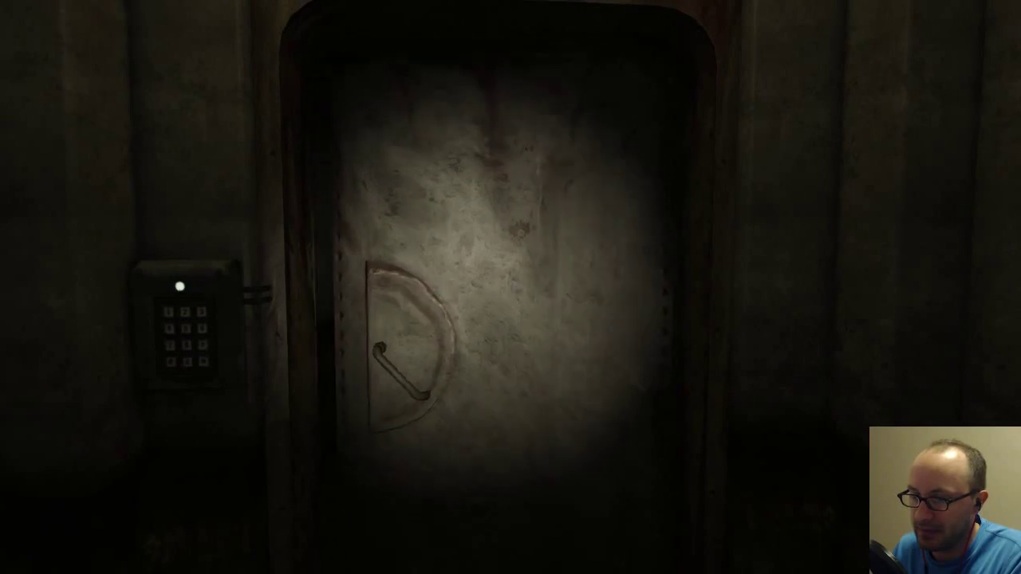
pyautogui.press('w')
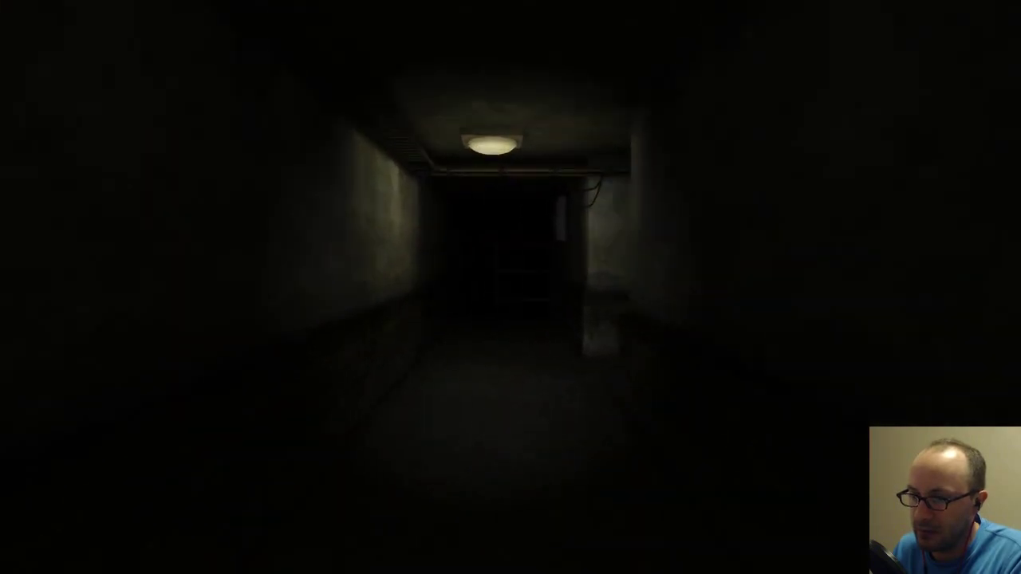
pyautogui.press('w')
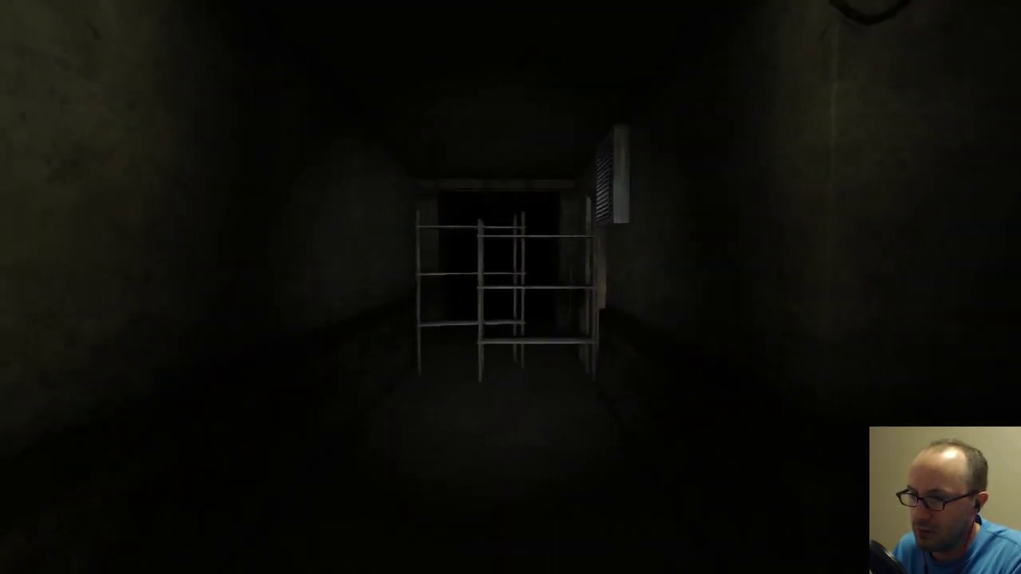
pyautogui.press('w')
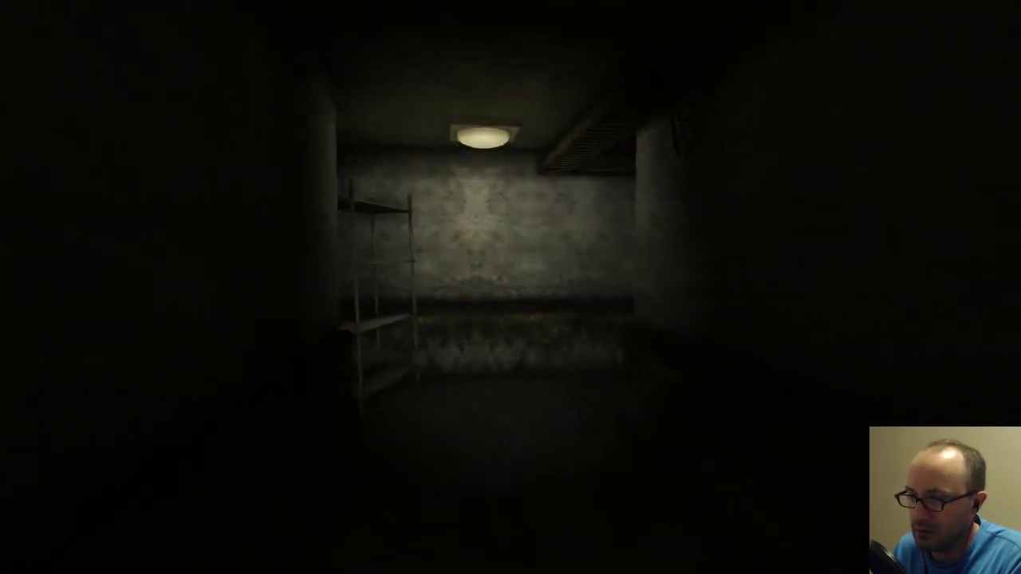
pyautogui.press('w')
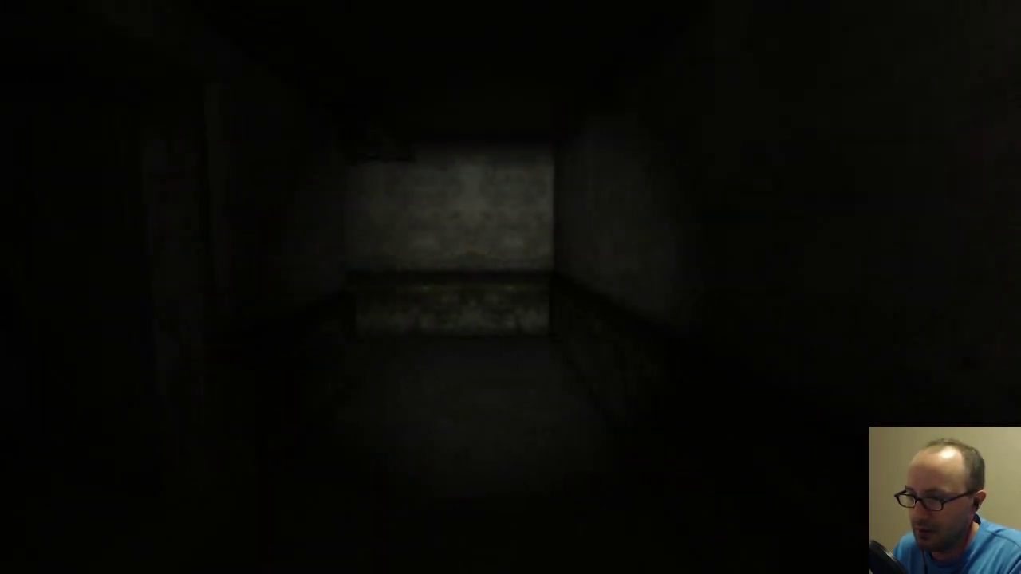
pyautogui.press('w')
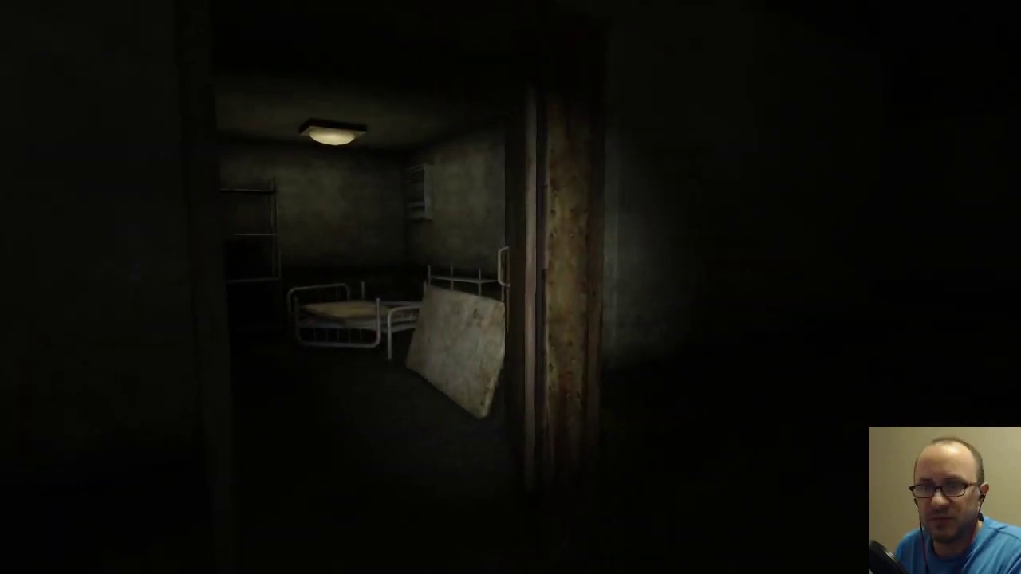
pyautogui.press('w')
pyautogui.press('w')
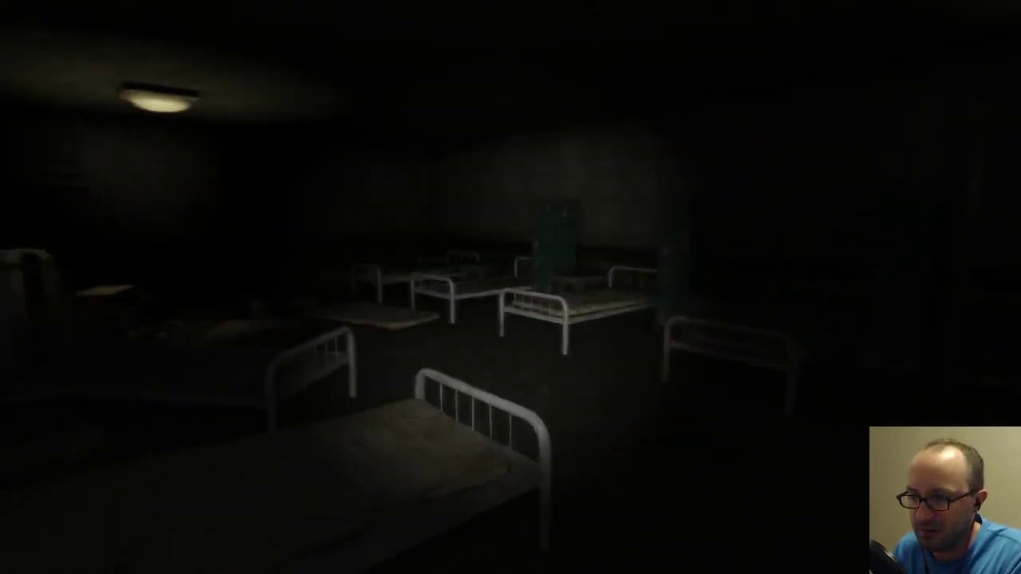
pyautogui.press('w')
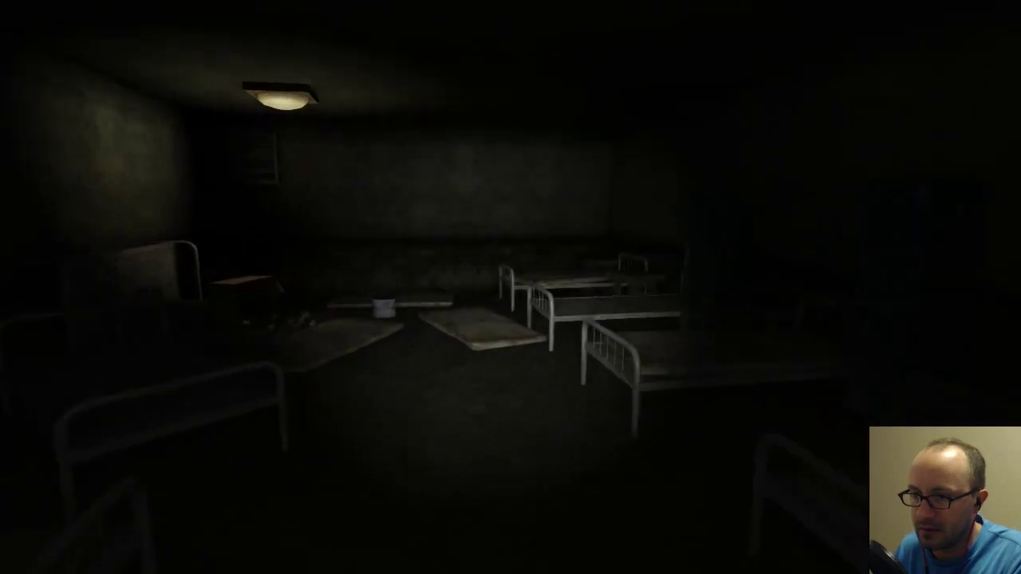
pyautogui.press('w')
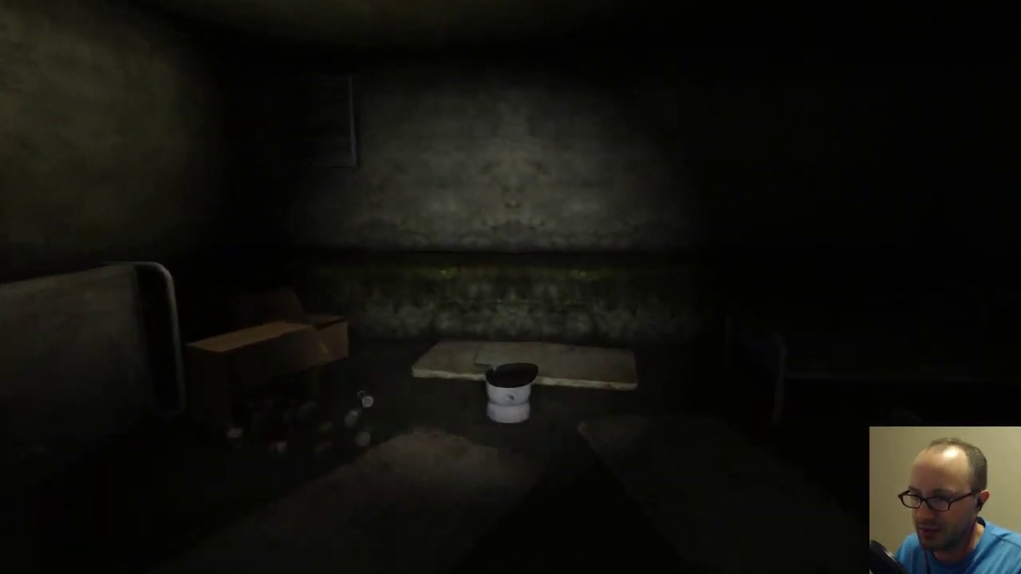
pyautogui.press('w')
pyautogui.press('w')
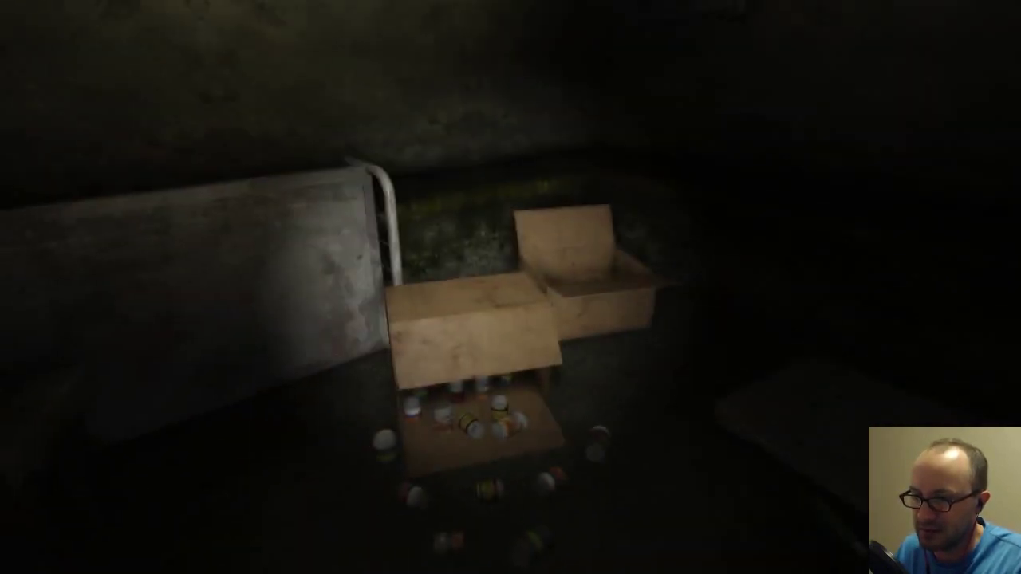
pyautogui.press('w')
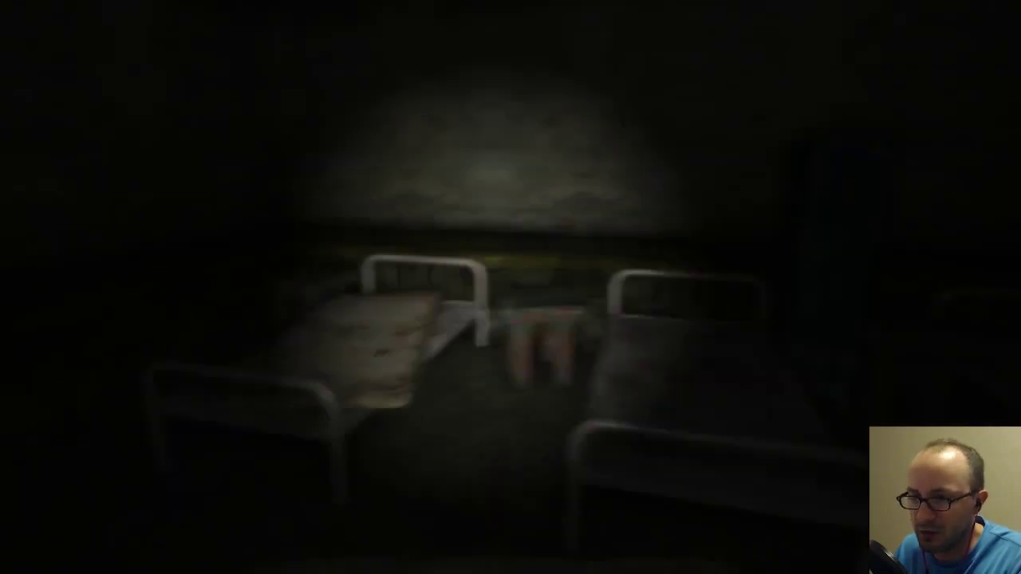
pyautogui.press('w')
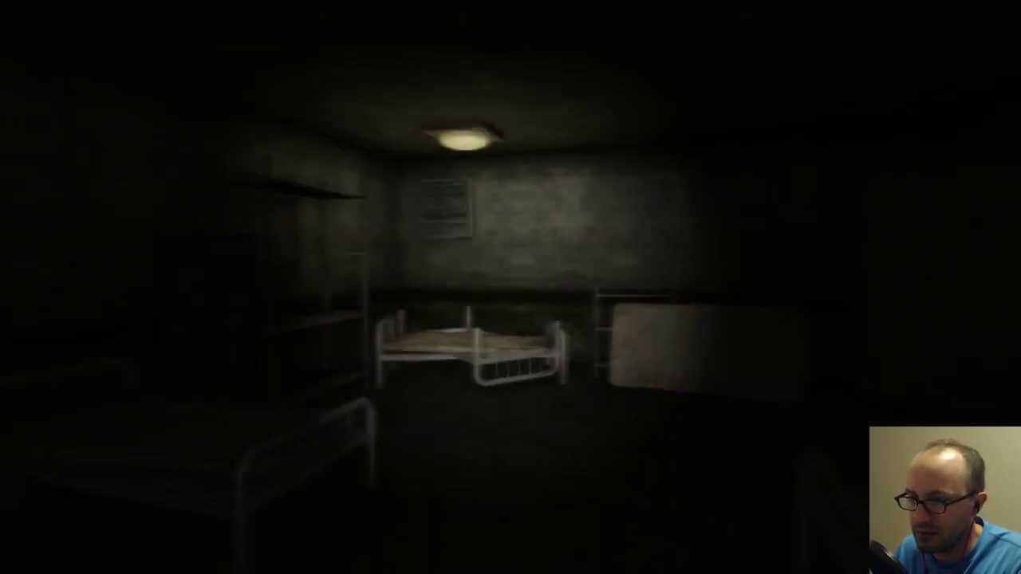
pyautogui.press('w')
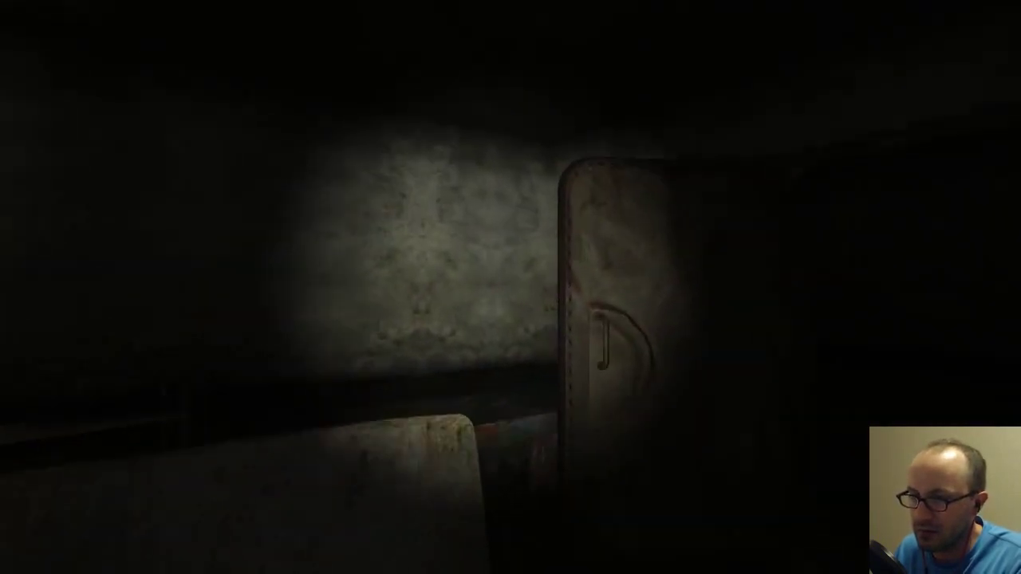
pyautogui.press('w')
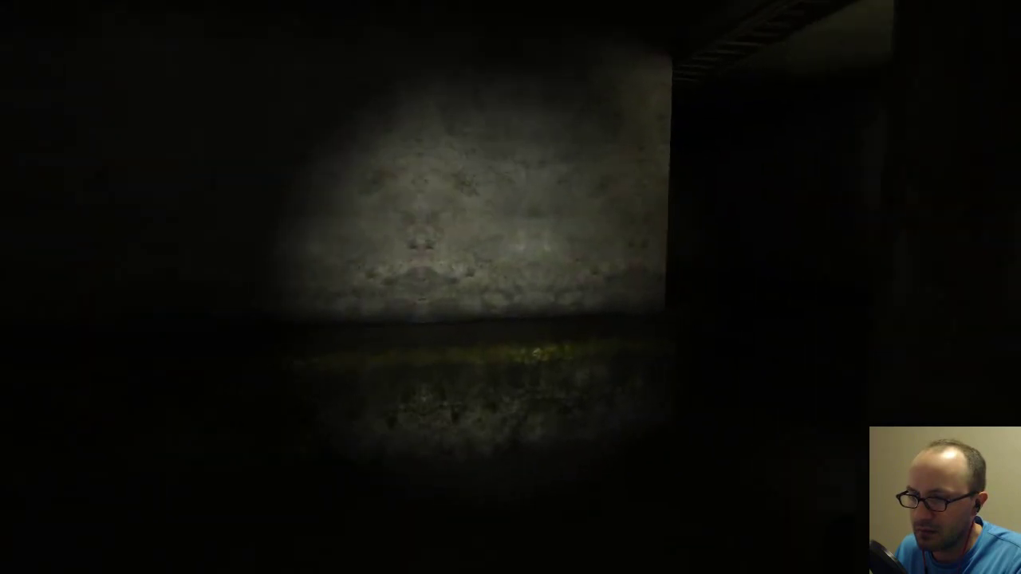
pyautogui.press('w')
pyautogui.press('w')
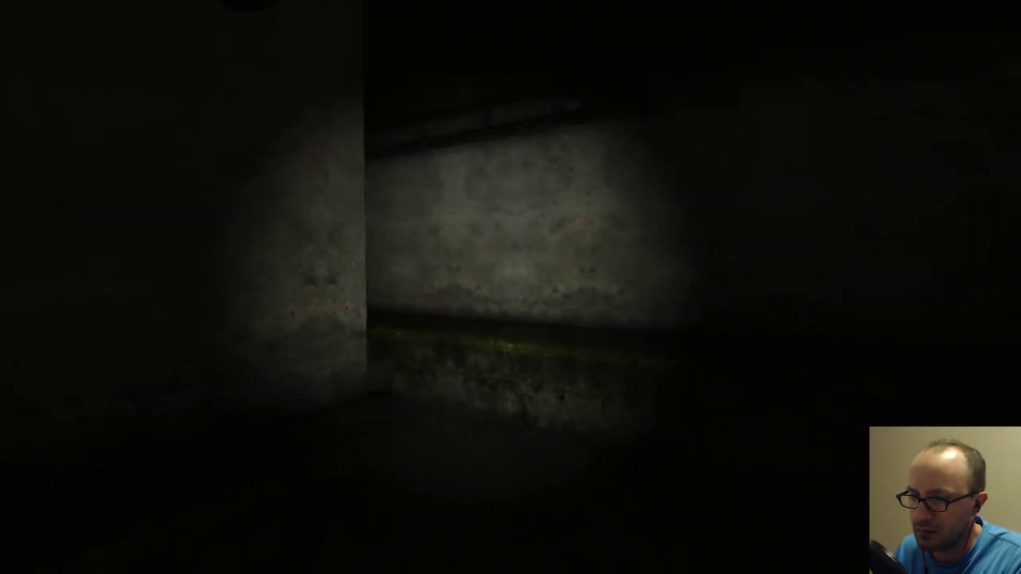
pyautogui.press('w')
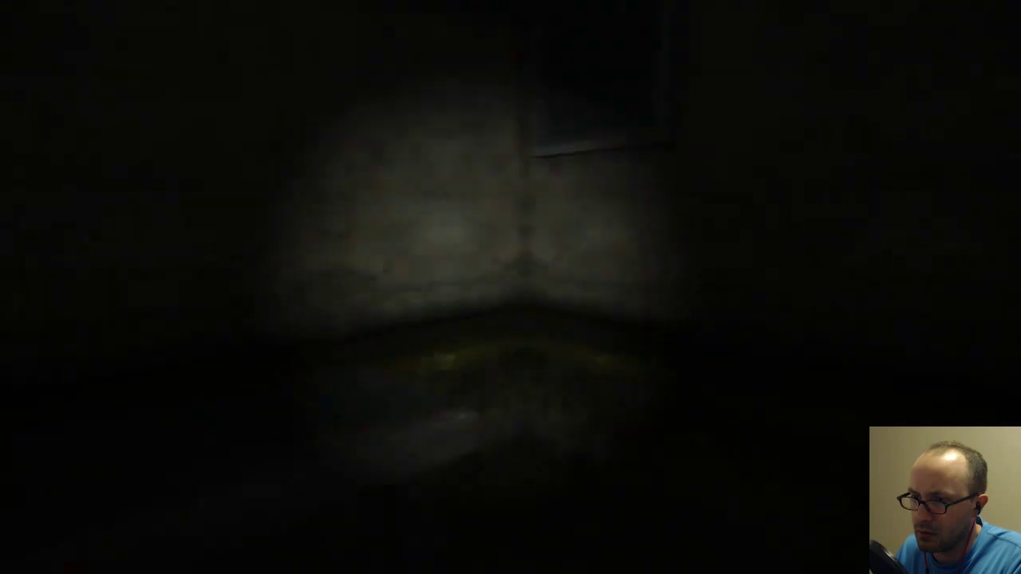
pyautogui.press('w')
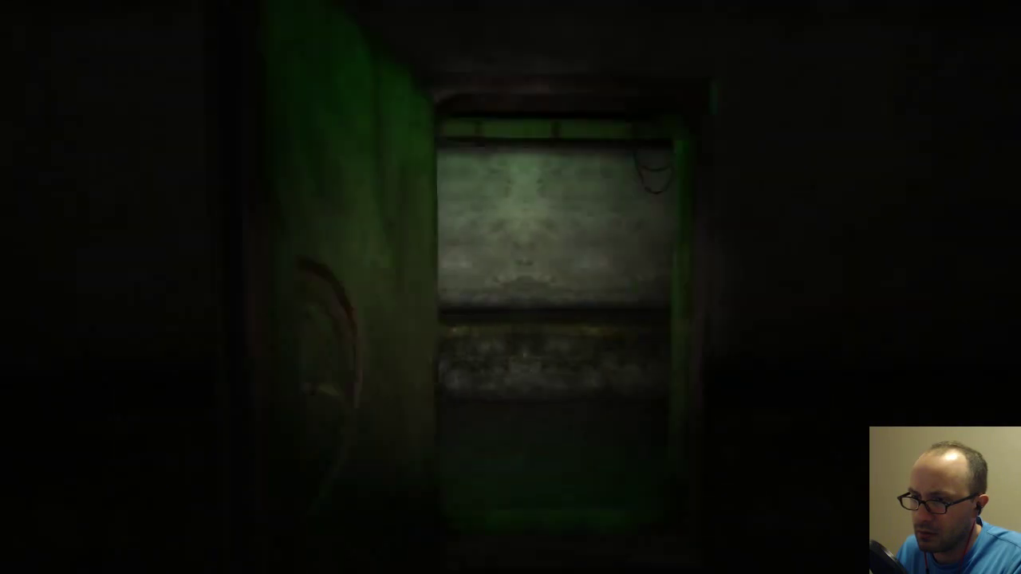
pyautogui.press('w')
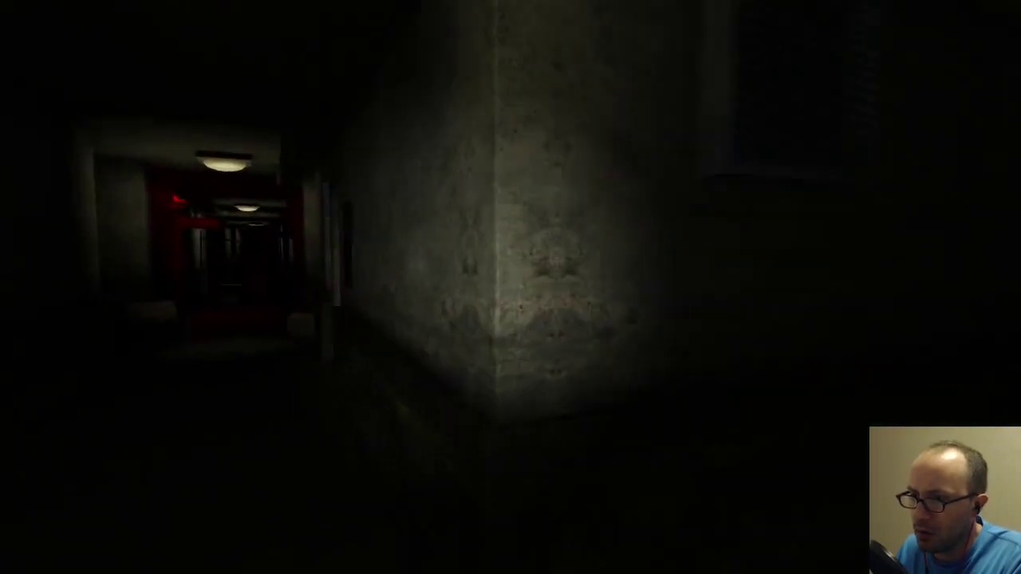
pyautogui.press('w')
pyautogui.press('w')
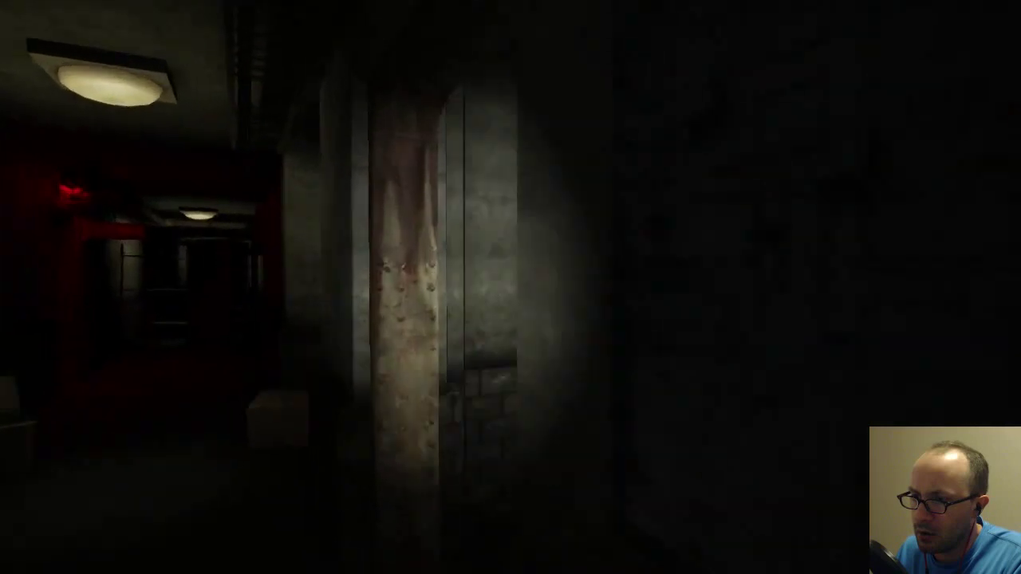
pyautogui.press('w')
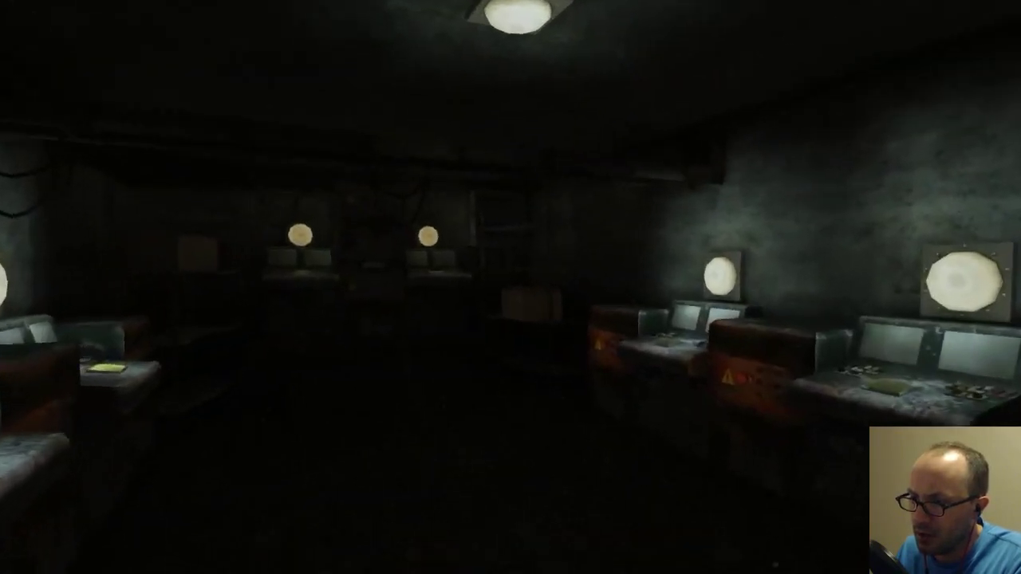
pyautogui.press('w')
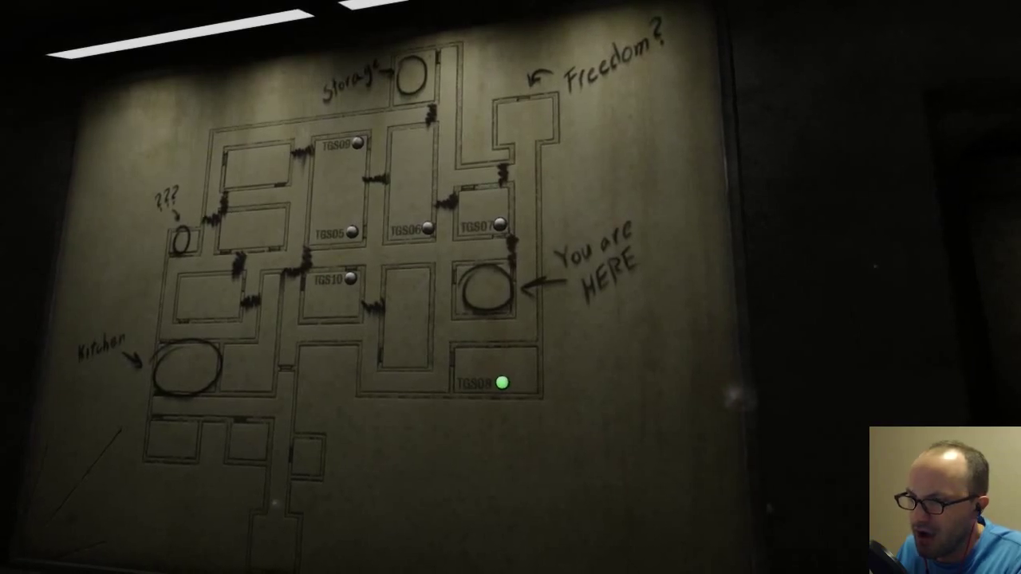
pyautogui.press('w')
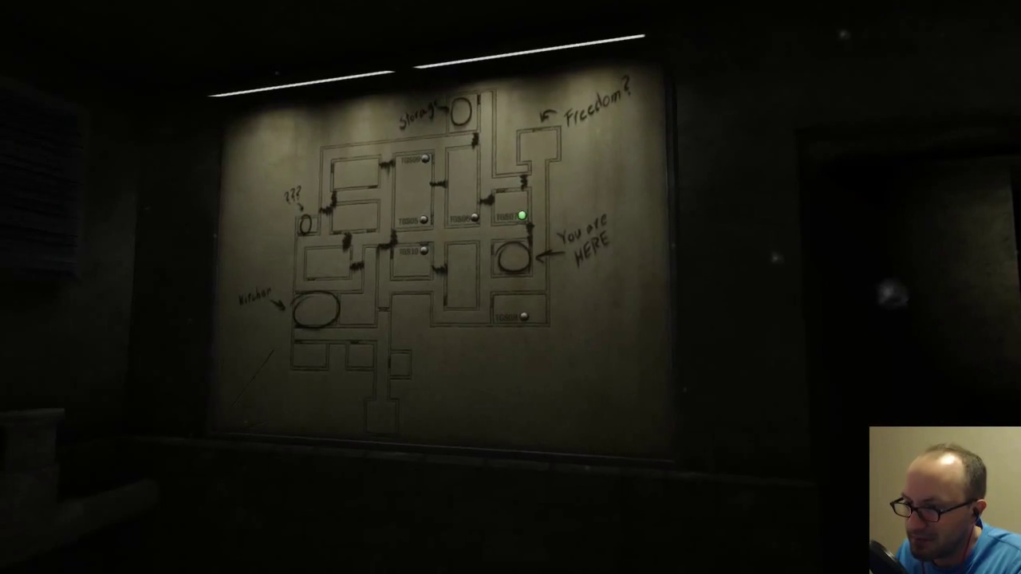
pyautogui.press('w')
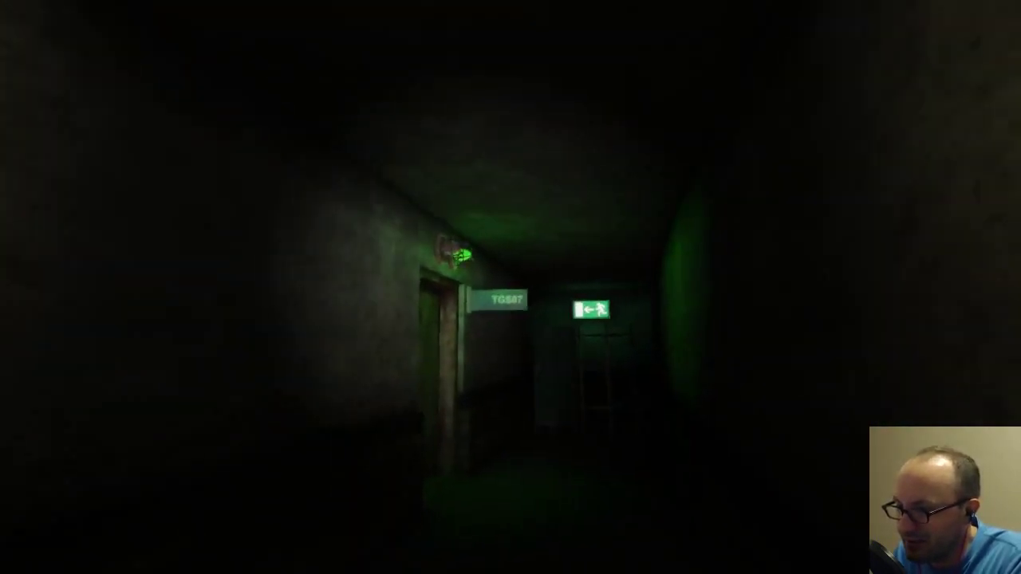
pyautogui.press('w')
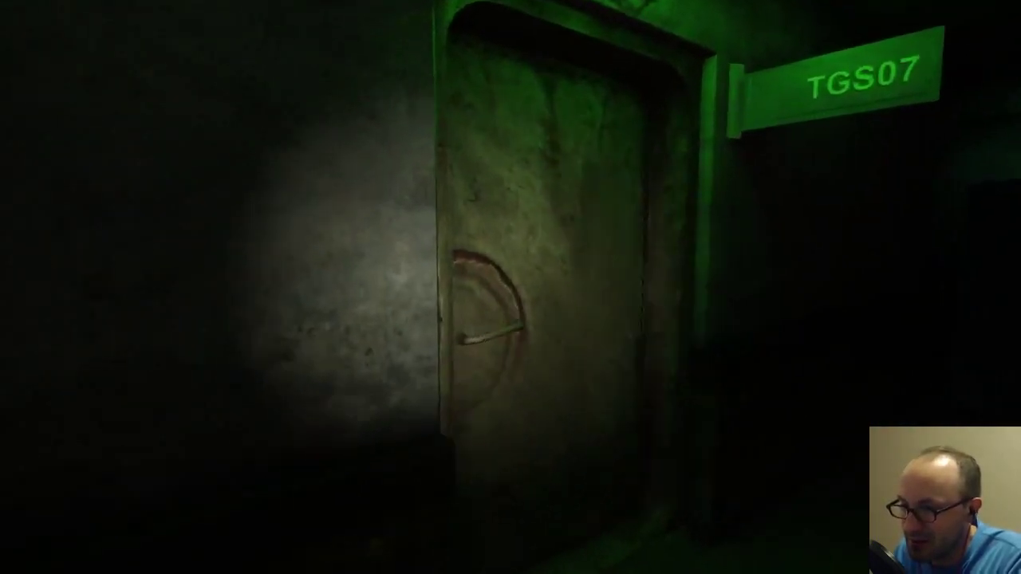
pyautogui.press('w')
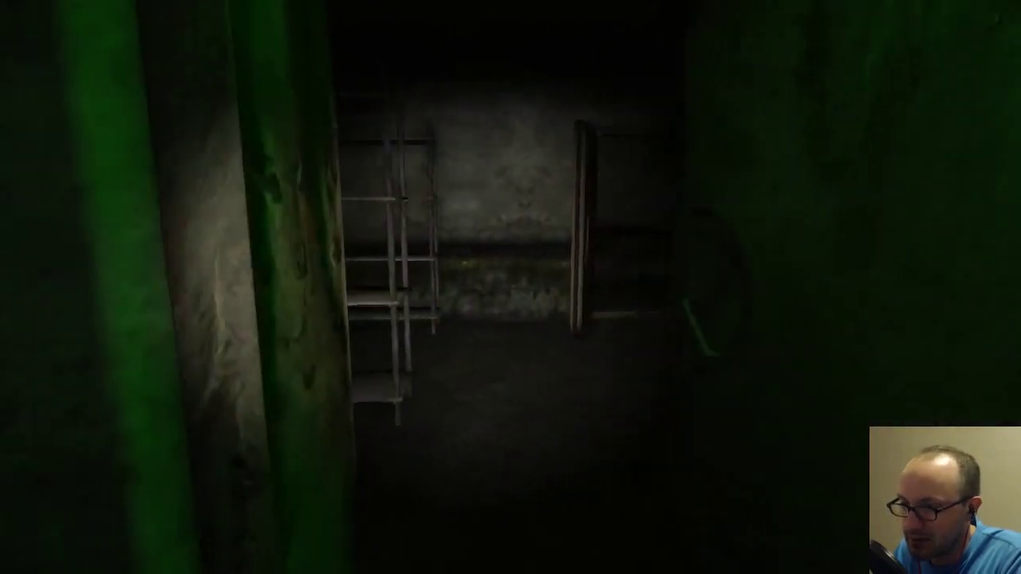
pyautogui.press('w')
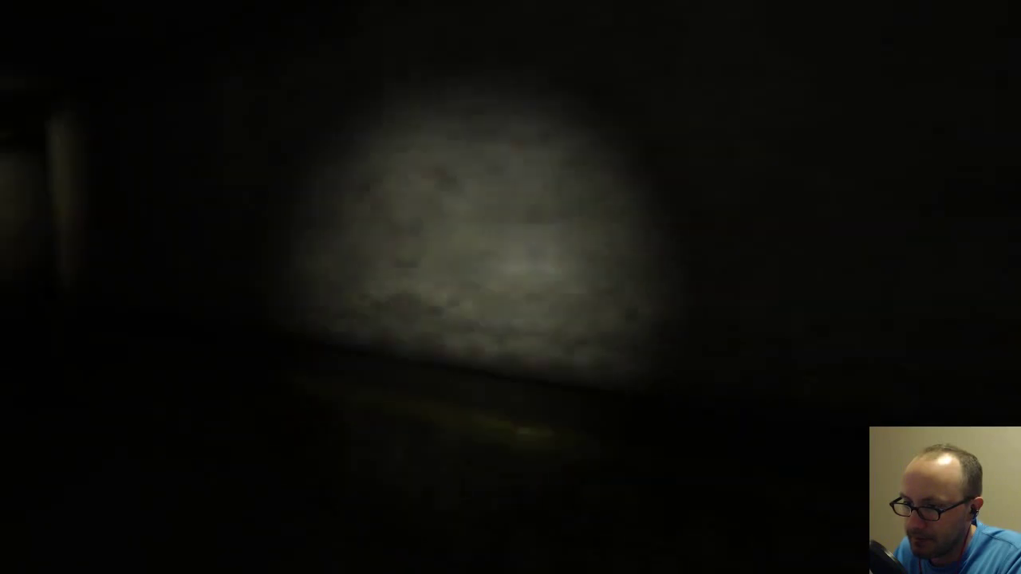
pyautogui.press('w')
pyautogui.press('w')
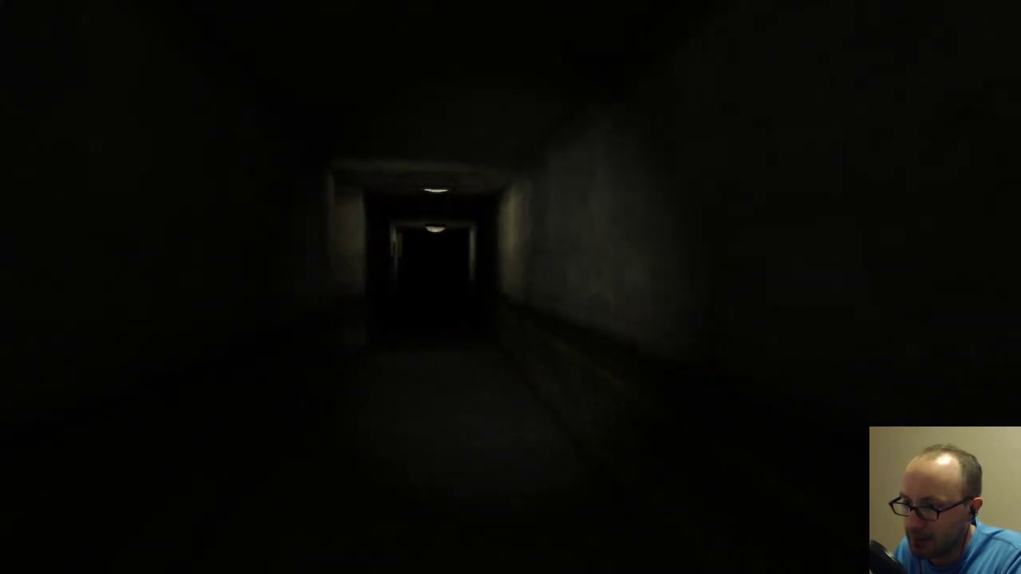
pyautogui.press('w')
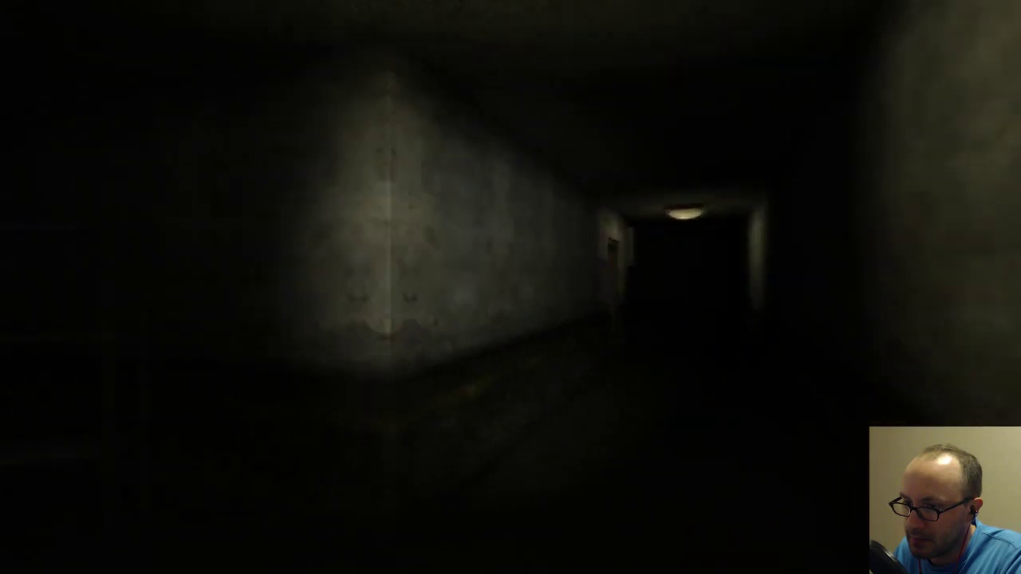
pyautogui.press('w')
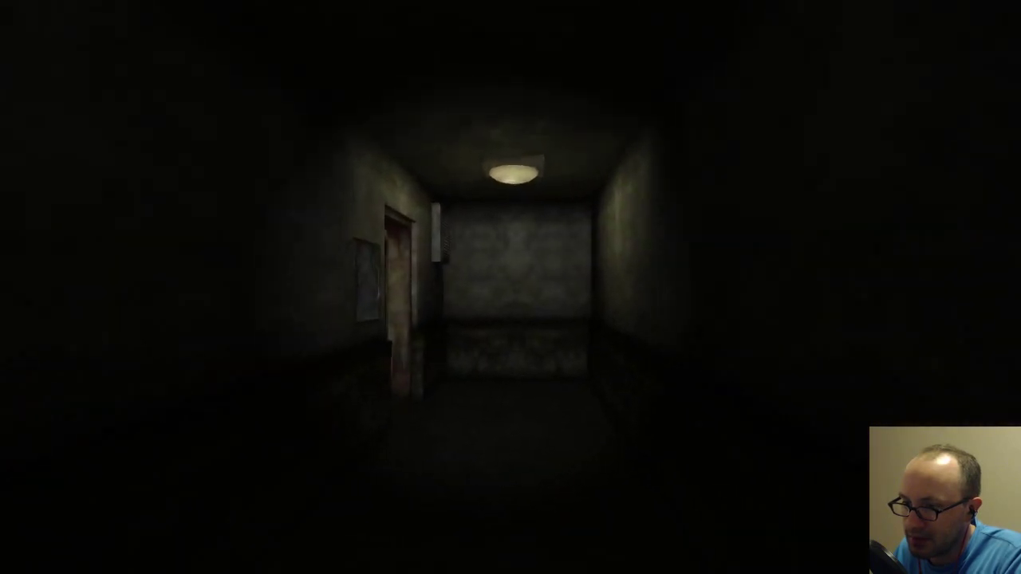
pyautogui.press('w')
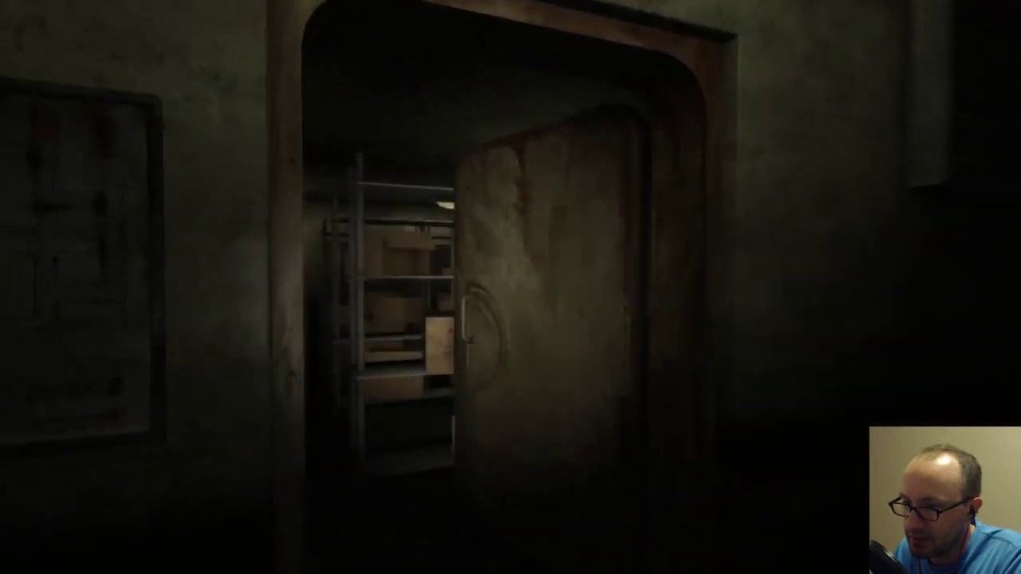
pyautogui.press('w')
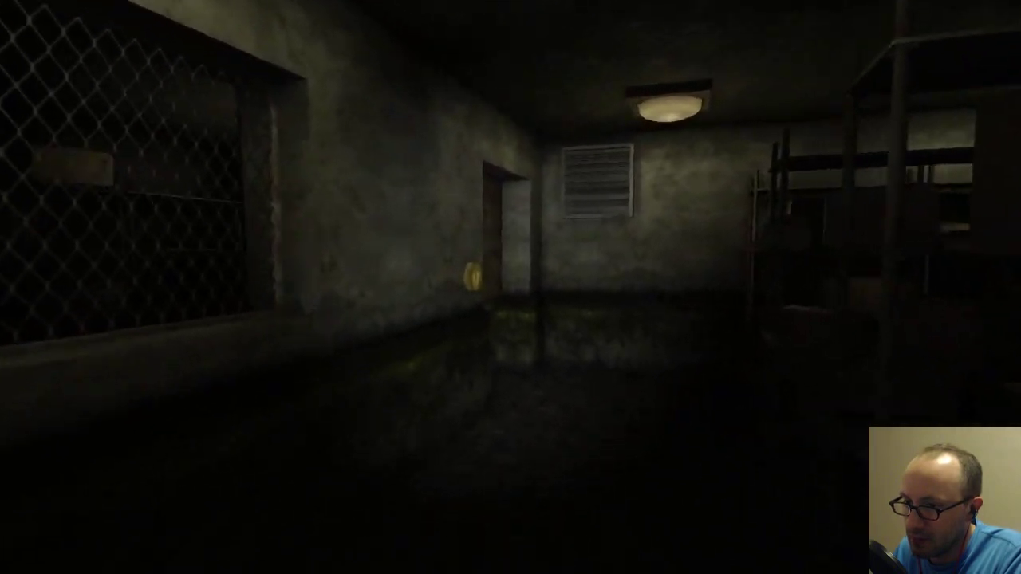
pyautogui.press('w')
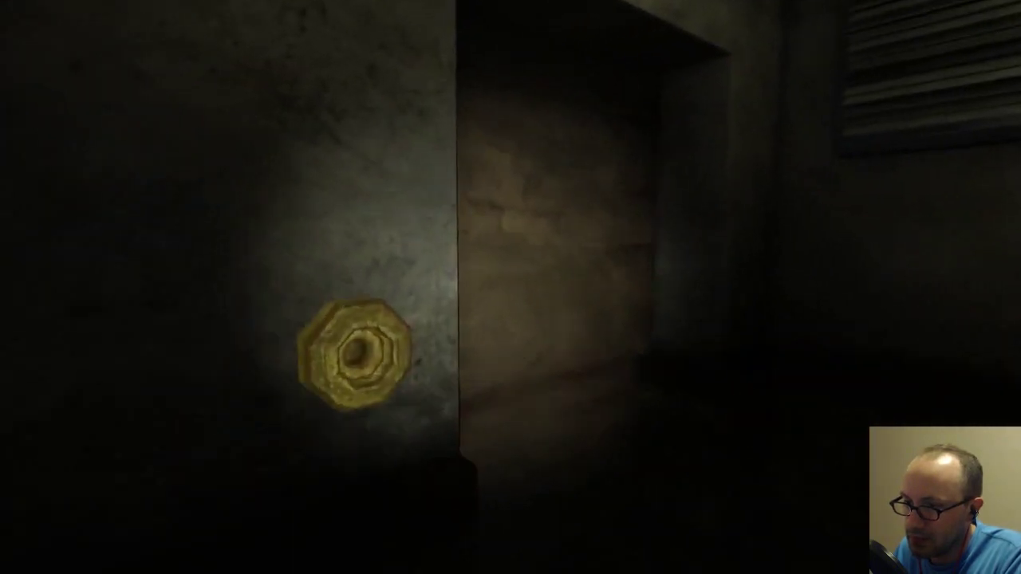
pyautogui.press('w')
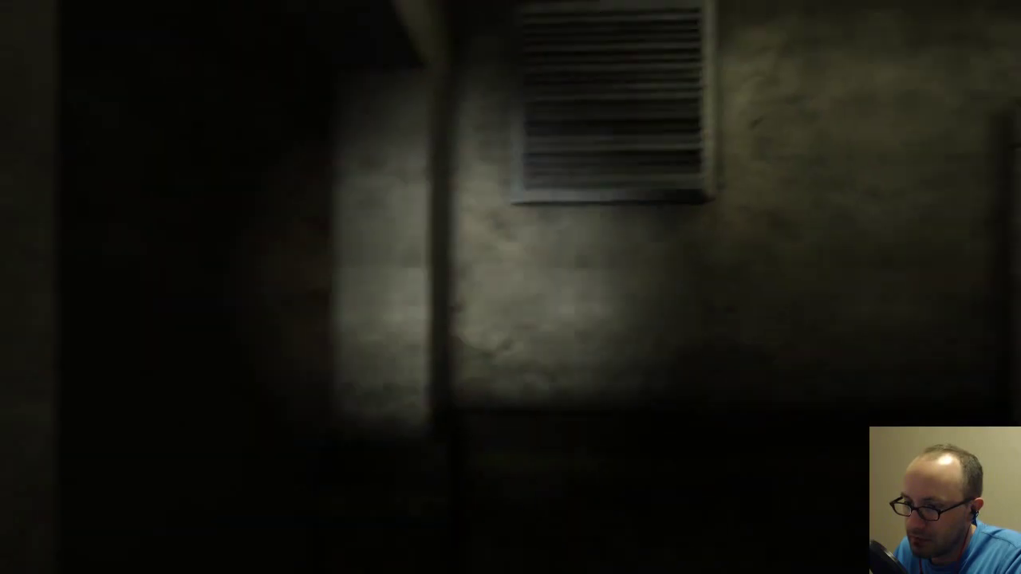
pyautogui.press('w')
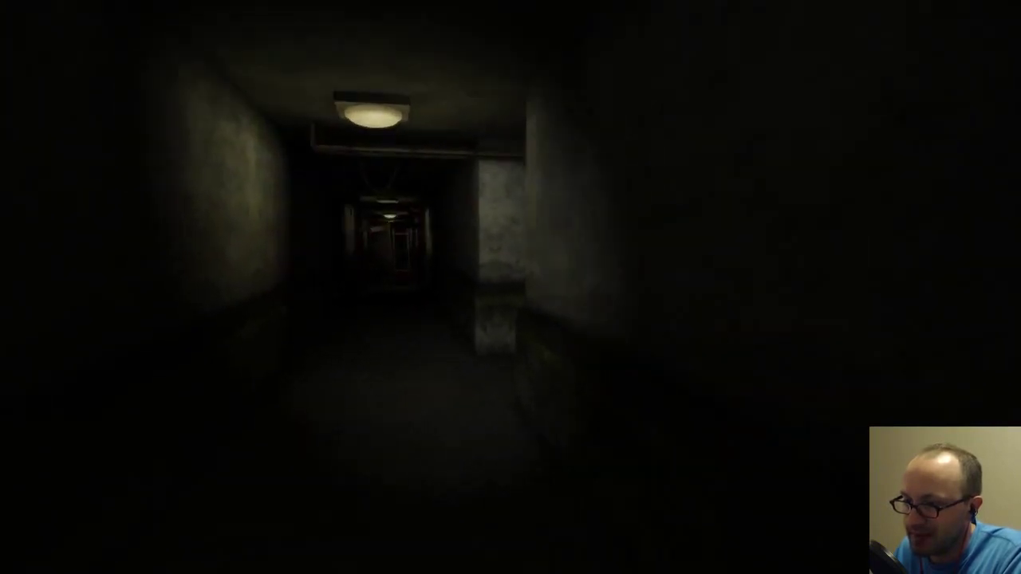
pyautogui.press('w')
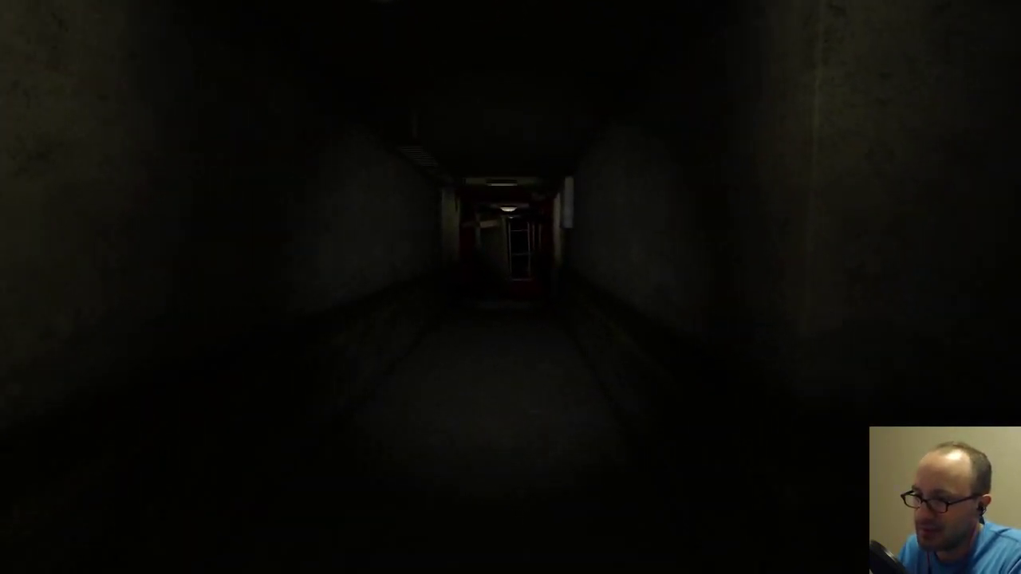
pyautogui.press('w')
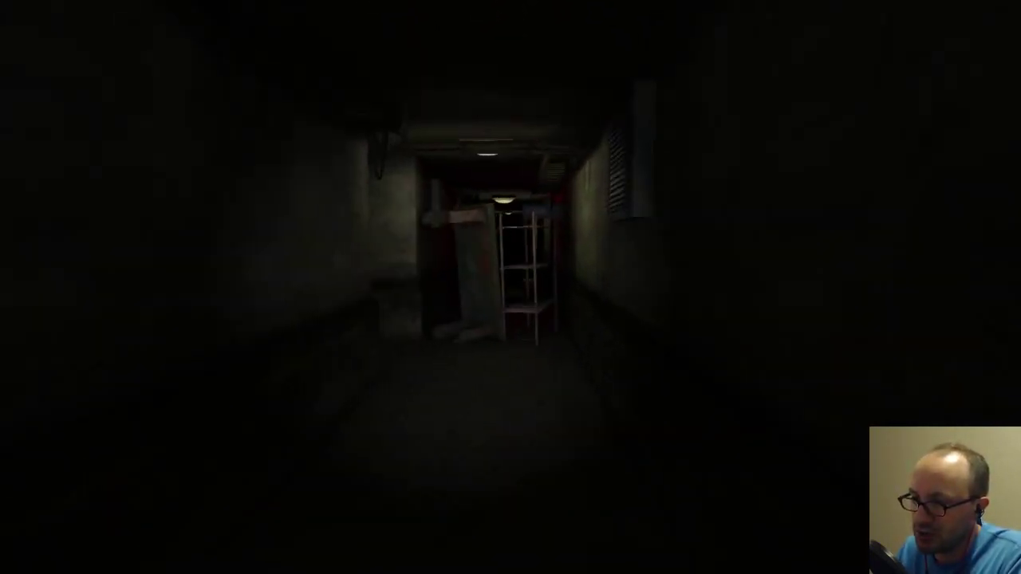
pyautogui.press('w')
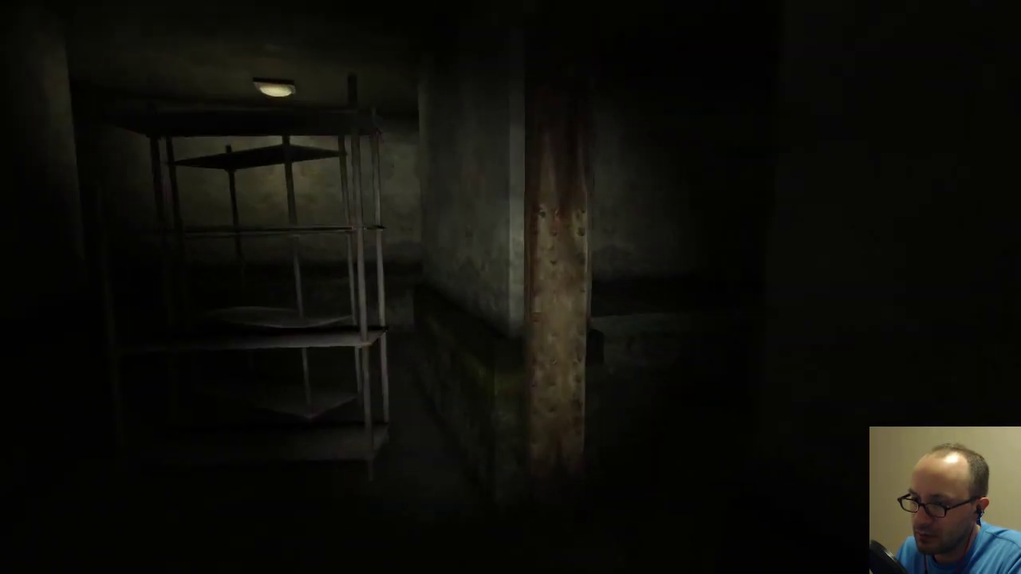
pyautogui.press('w')
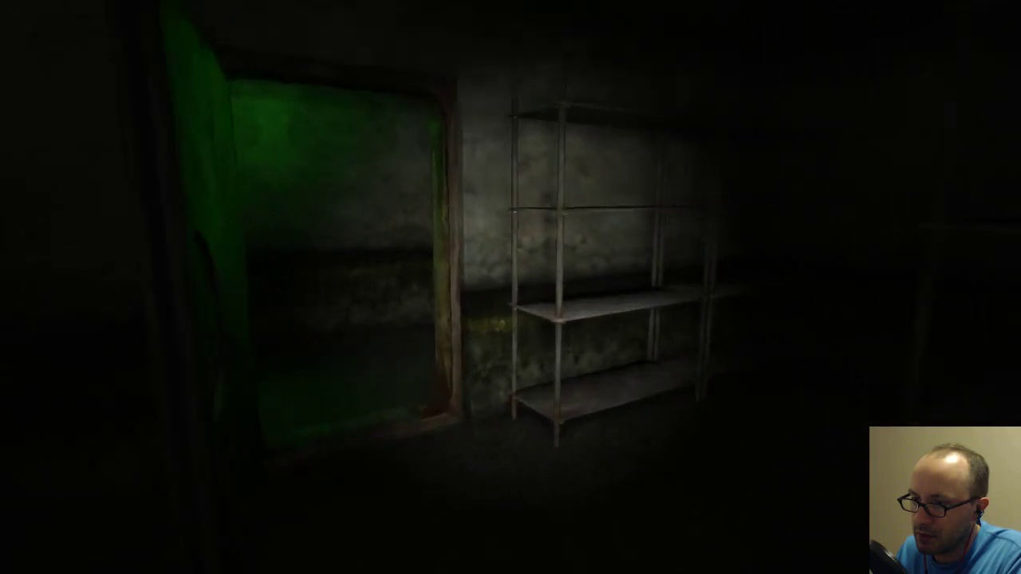
pyautogui.press('w')
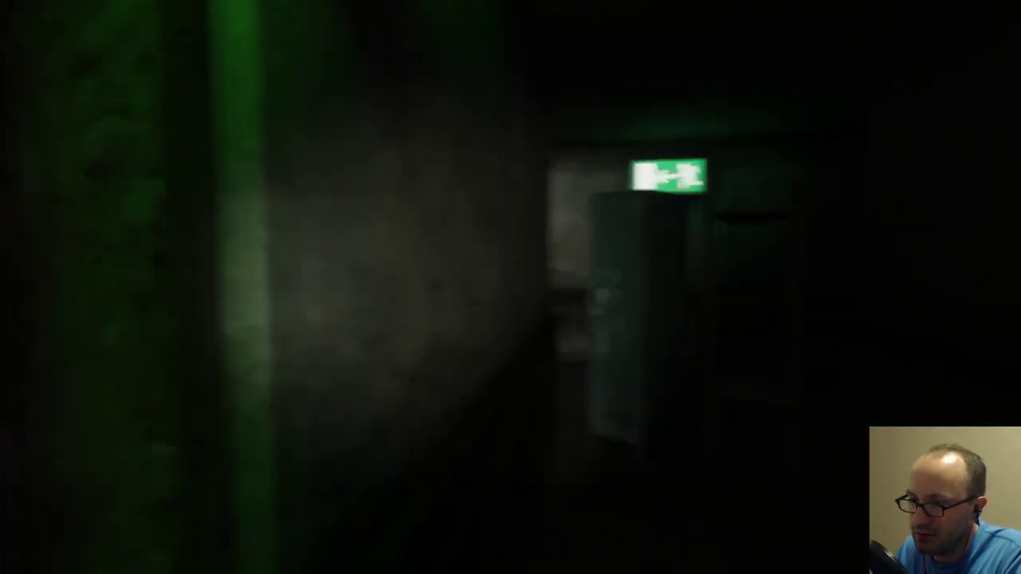
pyautogui.press('w')
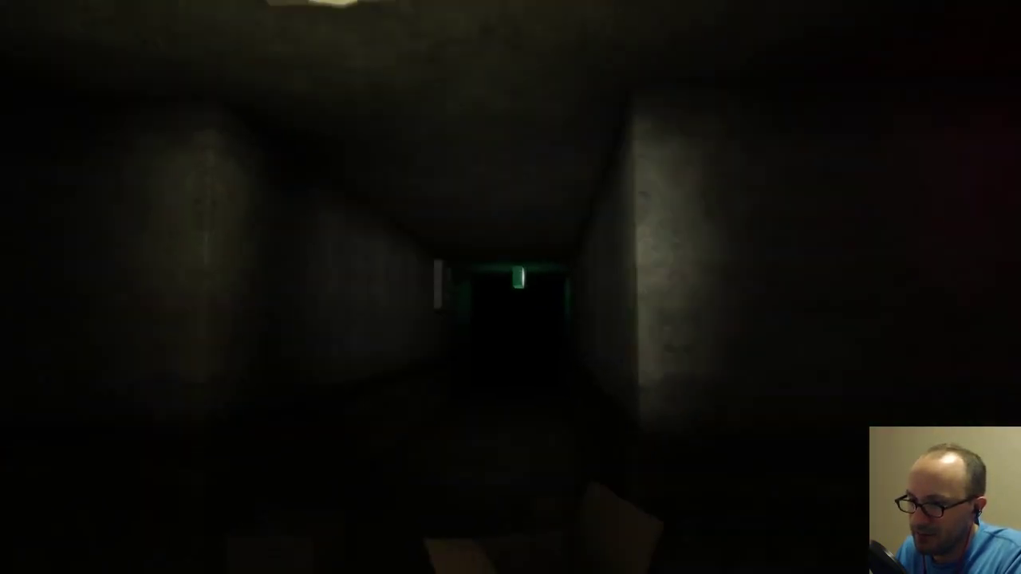
pyautogui.press('w')
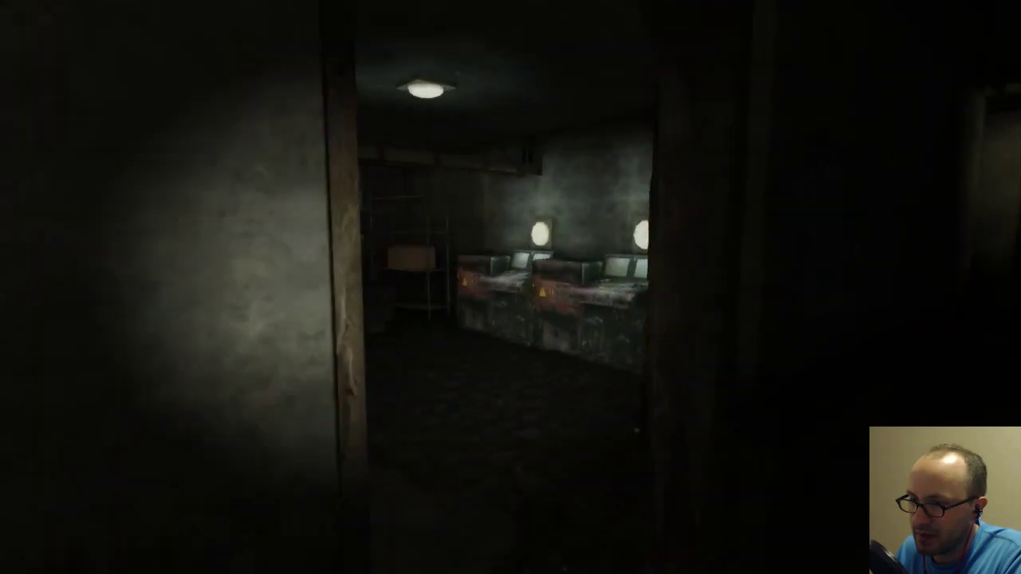
pyautogui.press('w')
pyautogui.press('w')
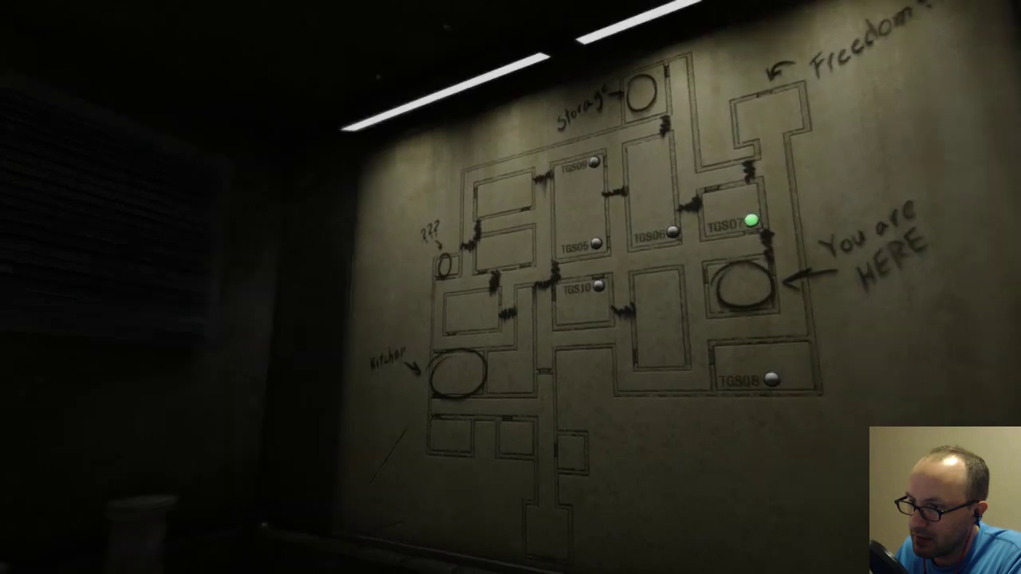
pyautogui.press('w')
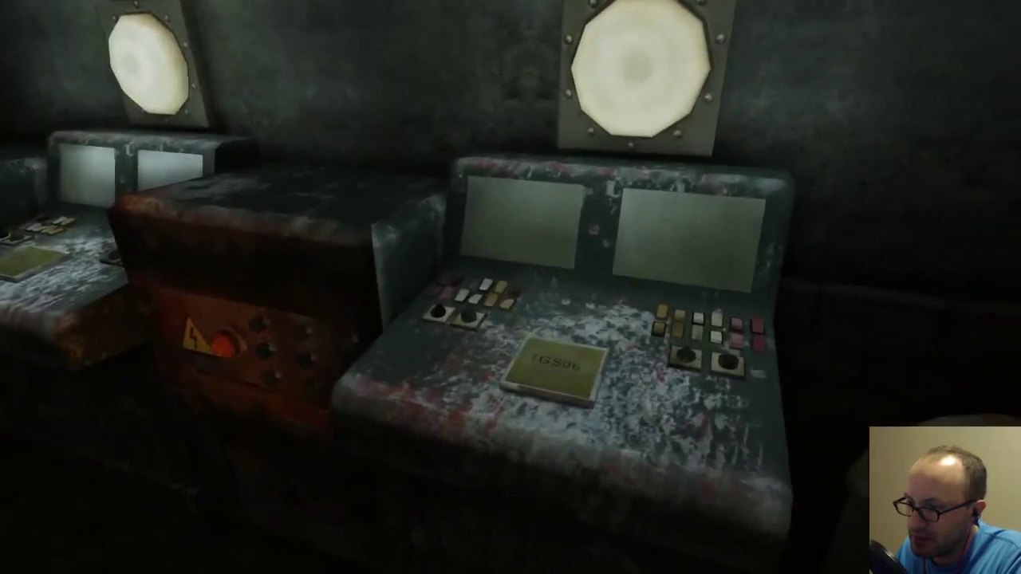
pyautogui.press('w')
pyautogui.press('w')
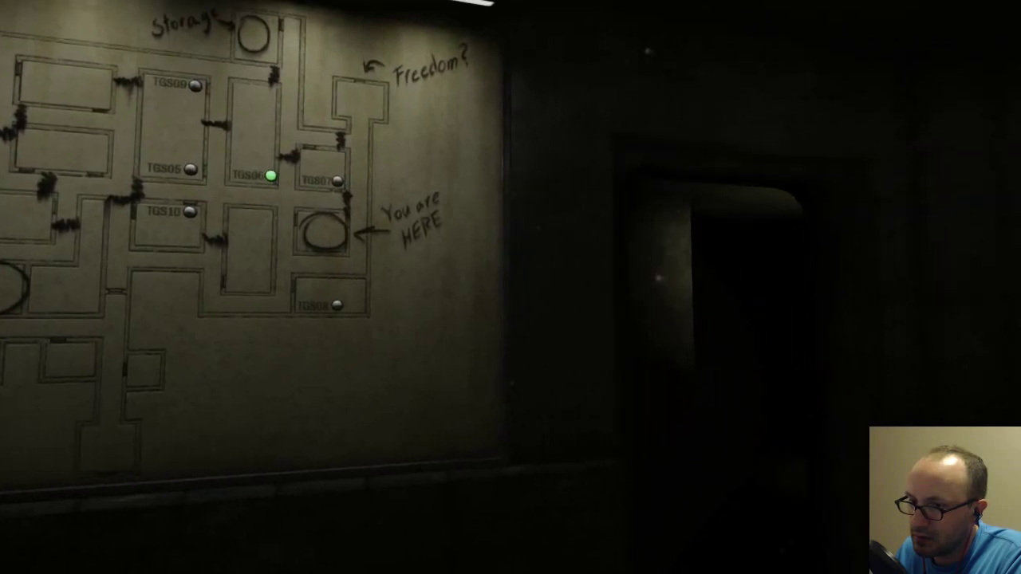
pyautogui.press('w')
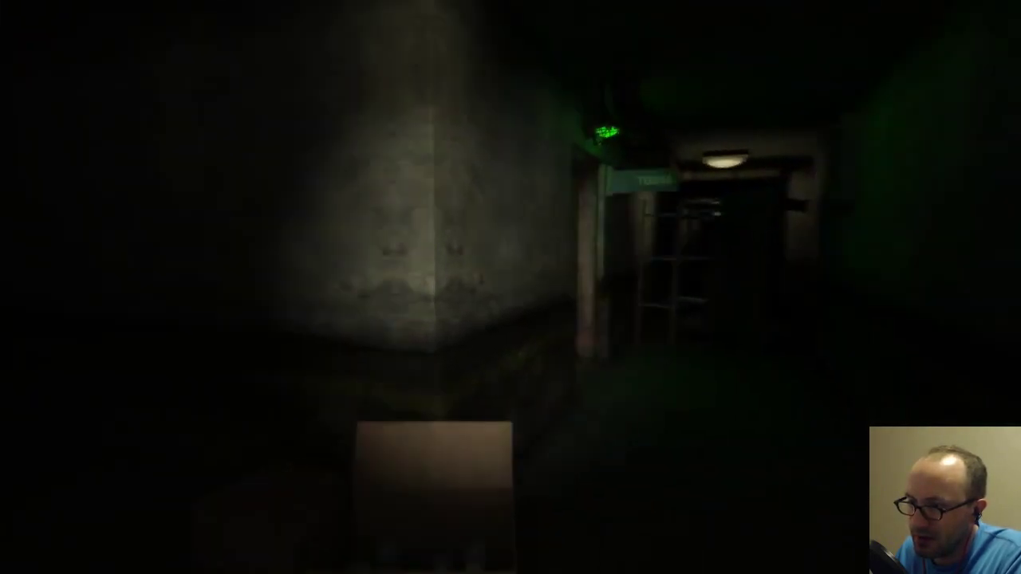
pyautogui.press('w')
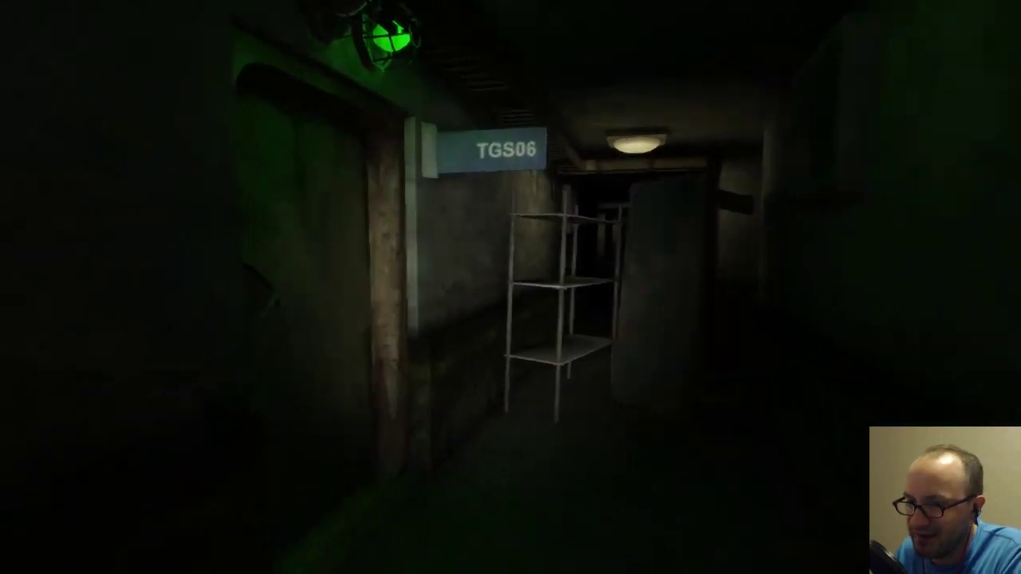
pyautogui.press('w')
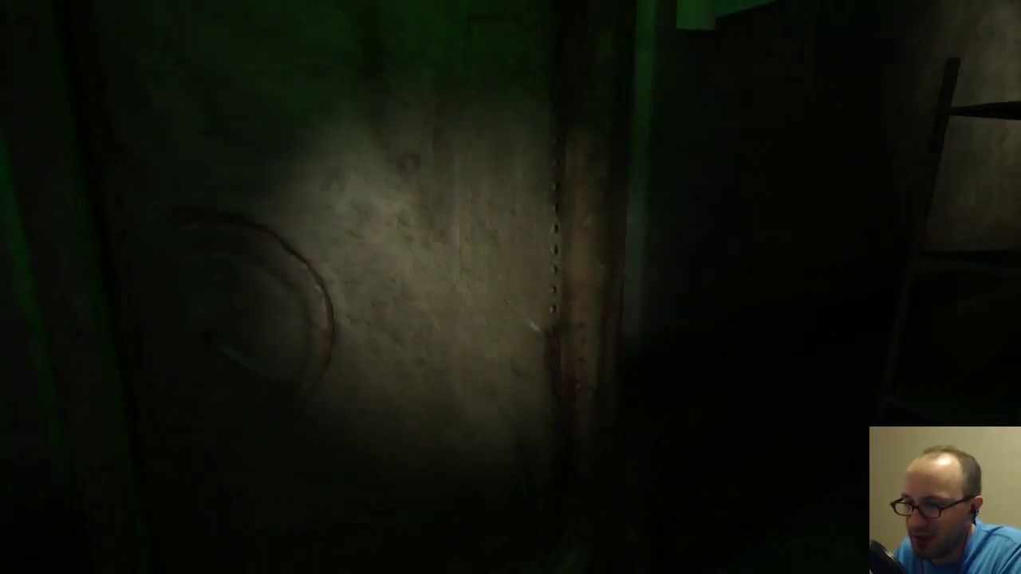
pyautogui.press('s')
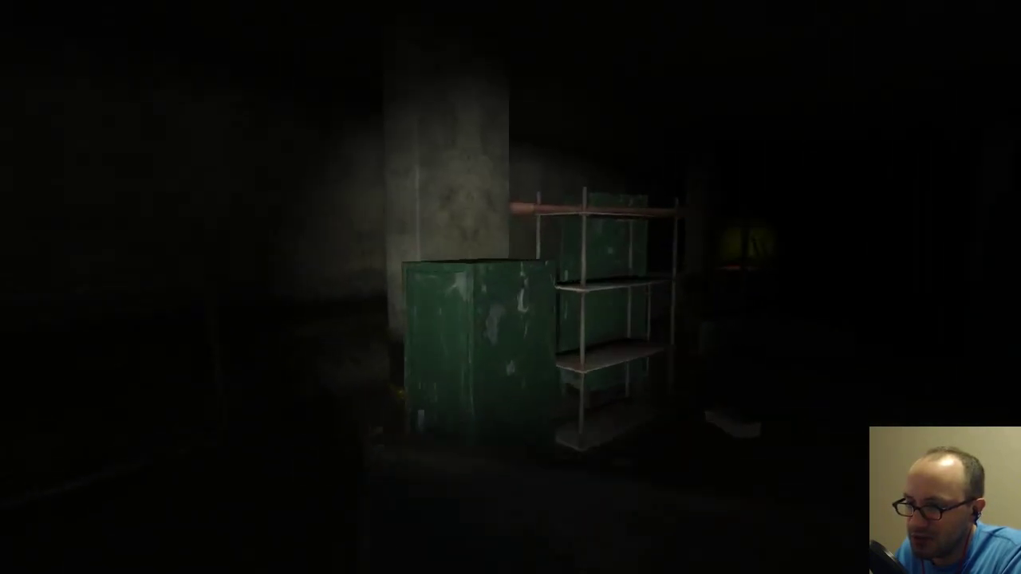
pyautogui.press('f')
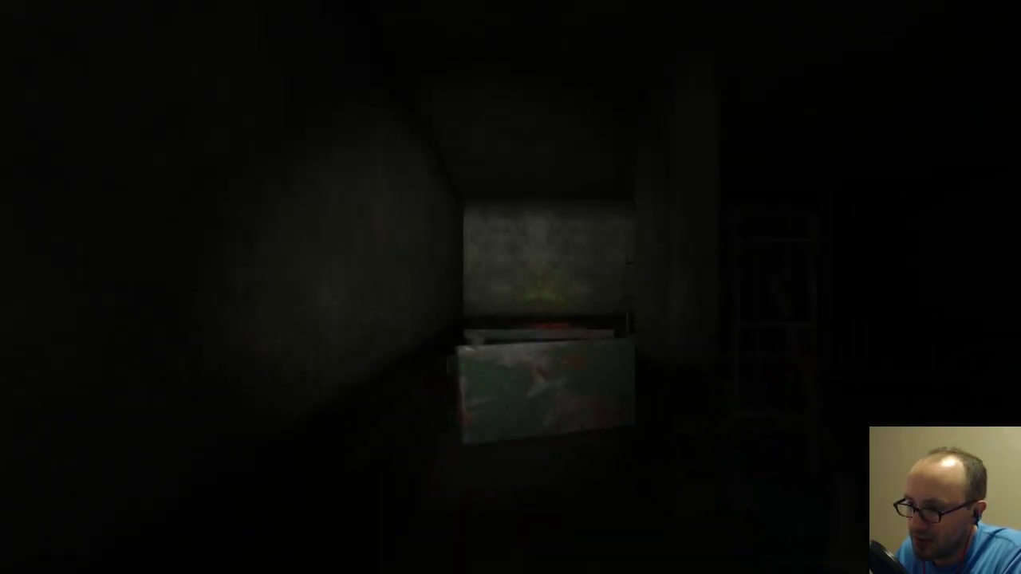
pyautogui.press('w')
pyautogui.press('a')
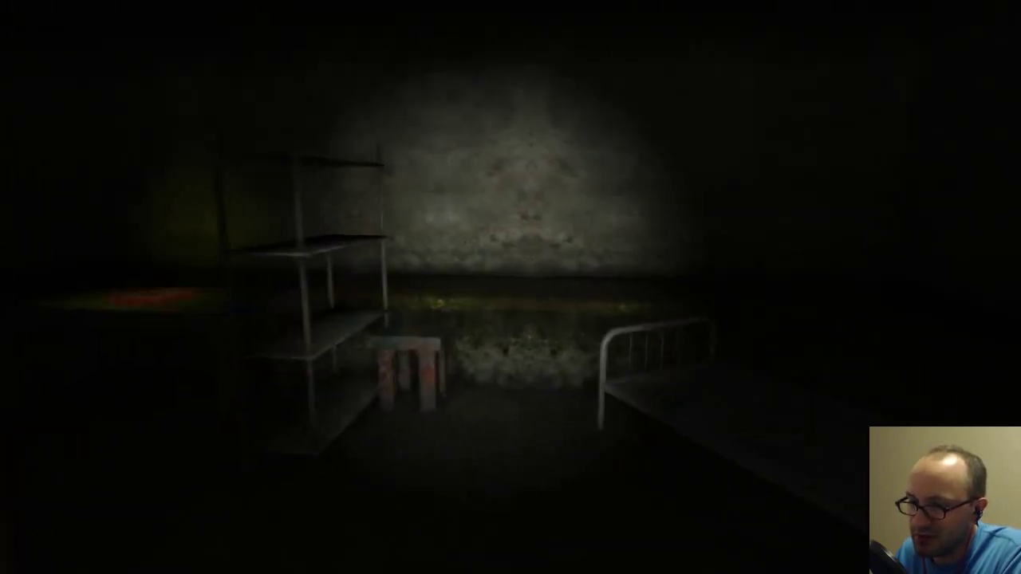
pyautogui.press('w')
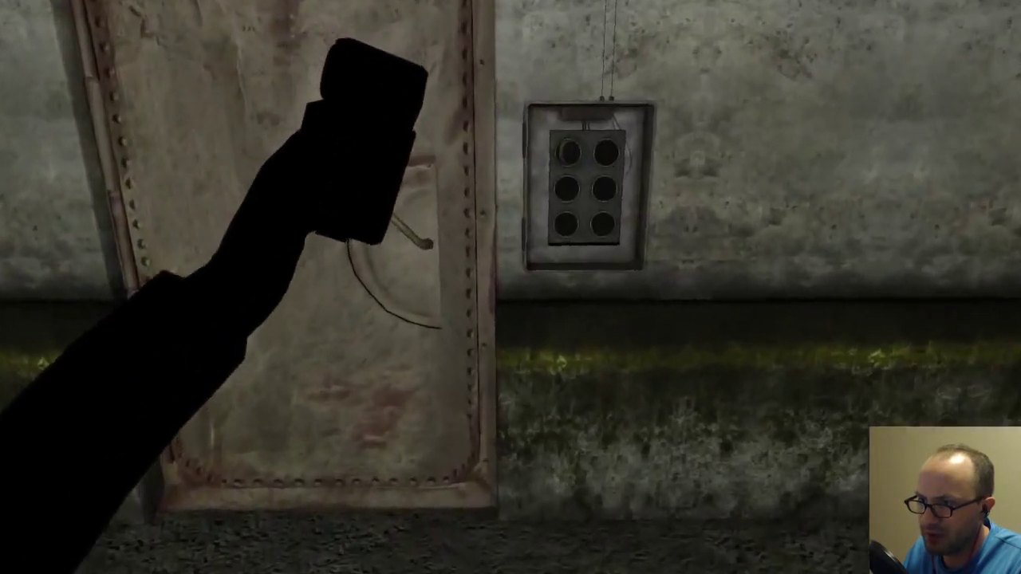
pyautogui.press('w')
pyautogui.click(527, 172)
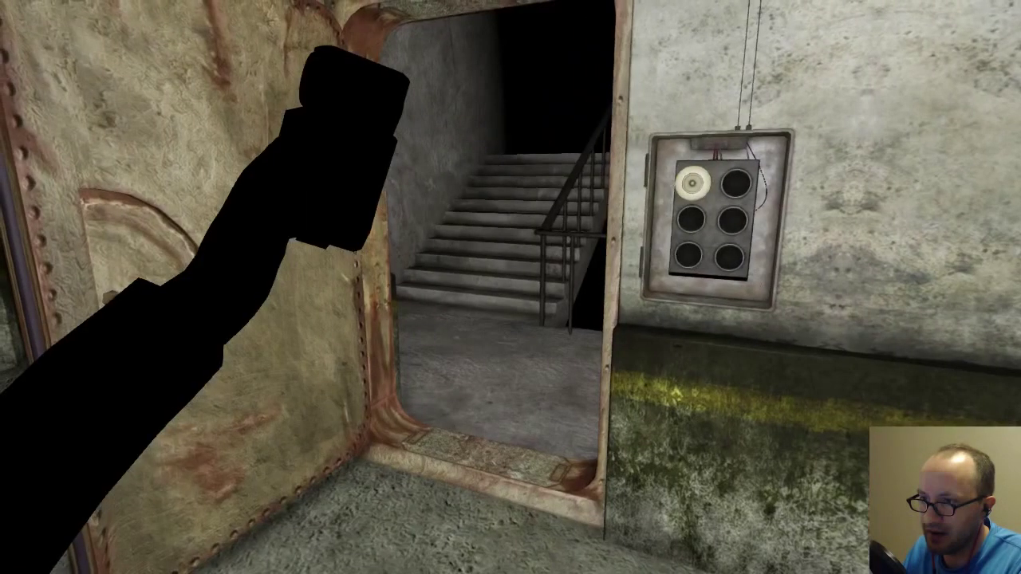
pyautogui.press('w')
pyautogui.press('w')
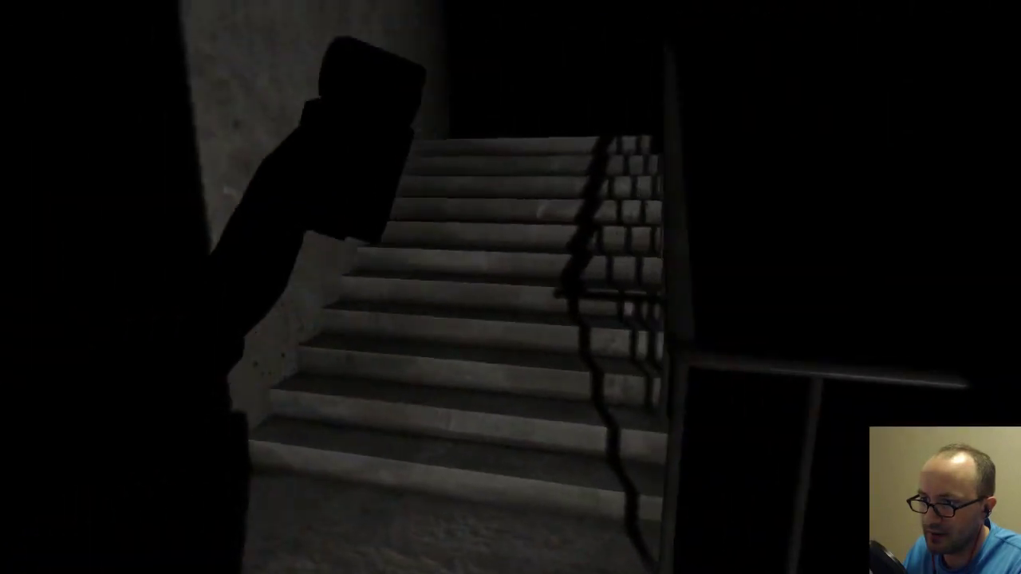
pyautogui.press('f')
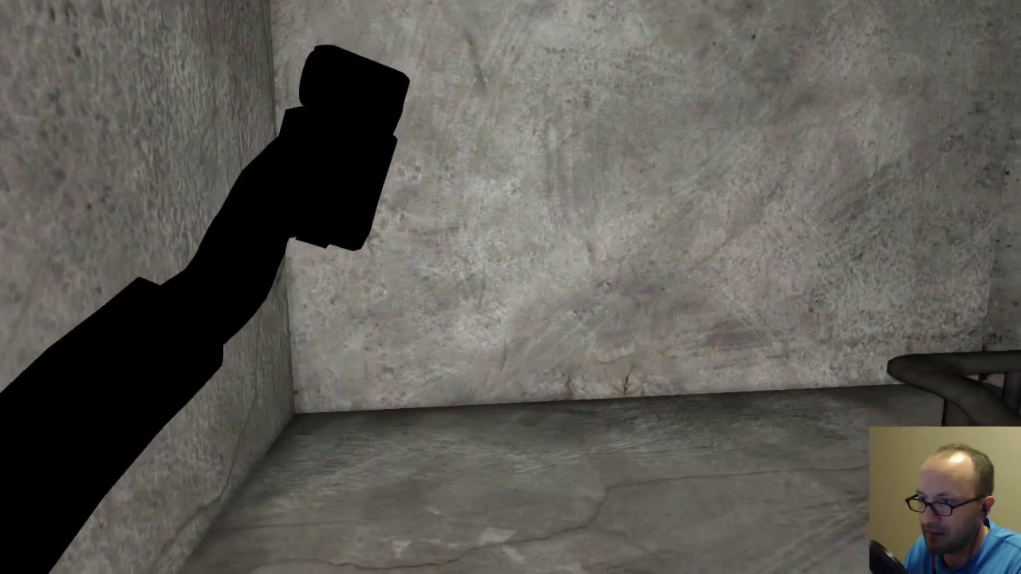
pyautogui.press('w')
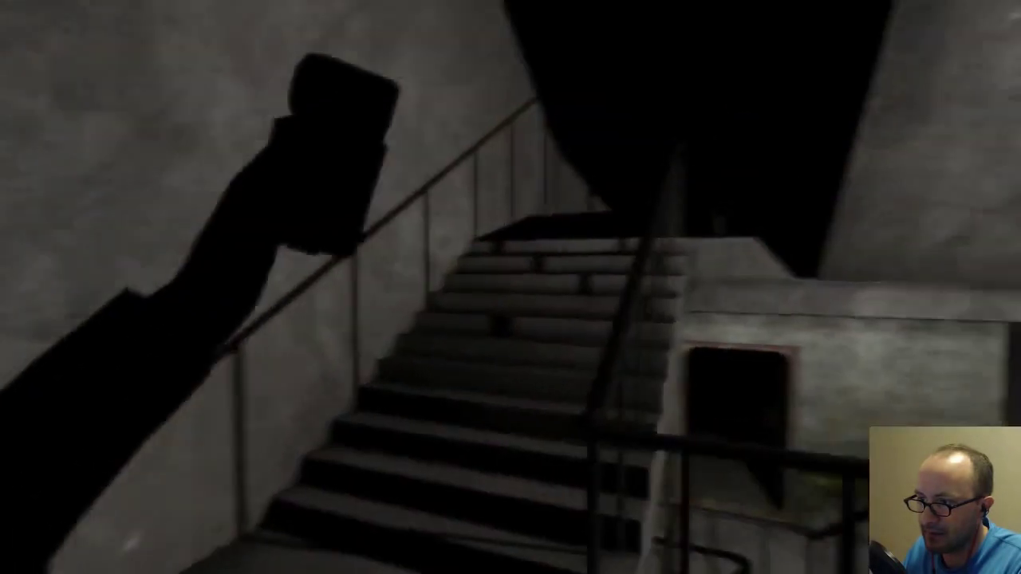